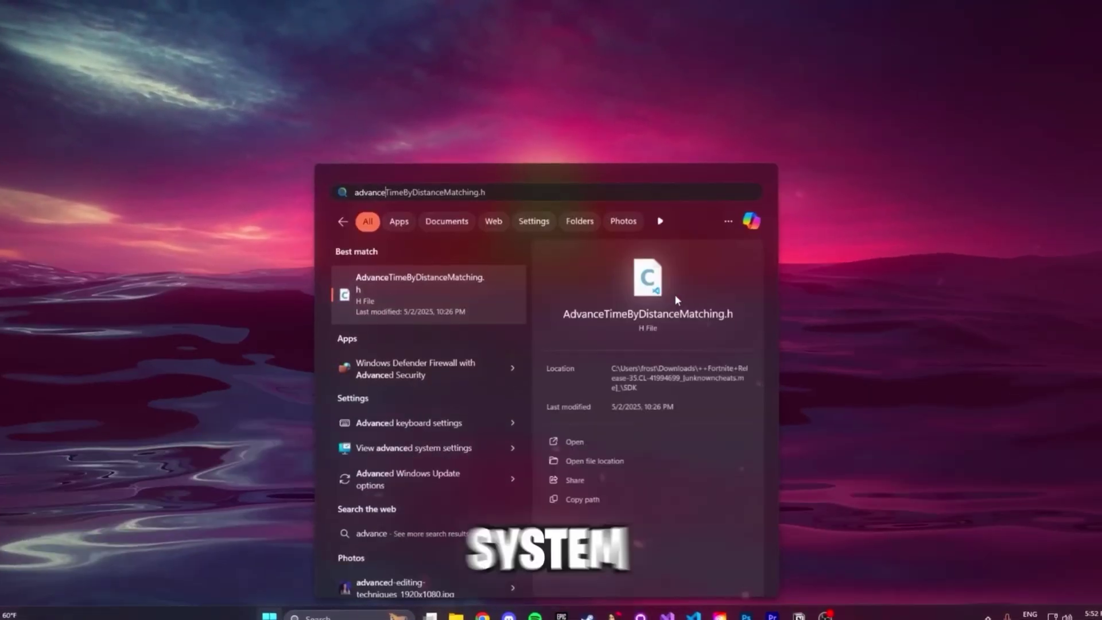
- Search Windows for "advanced" and open View advanced system settings
type("d")
key("Down")
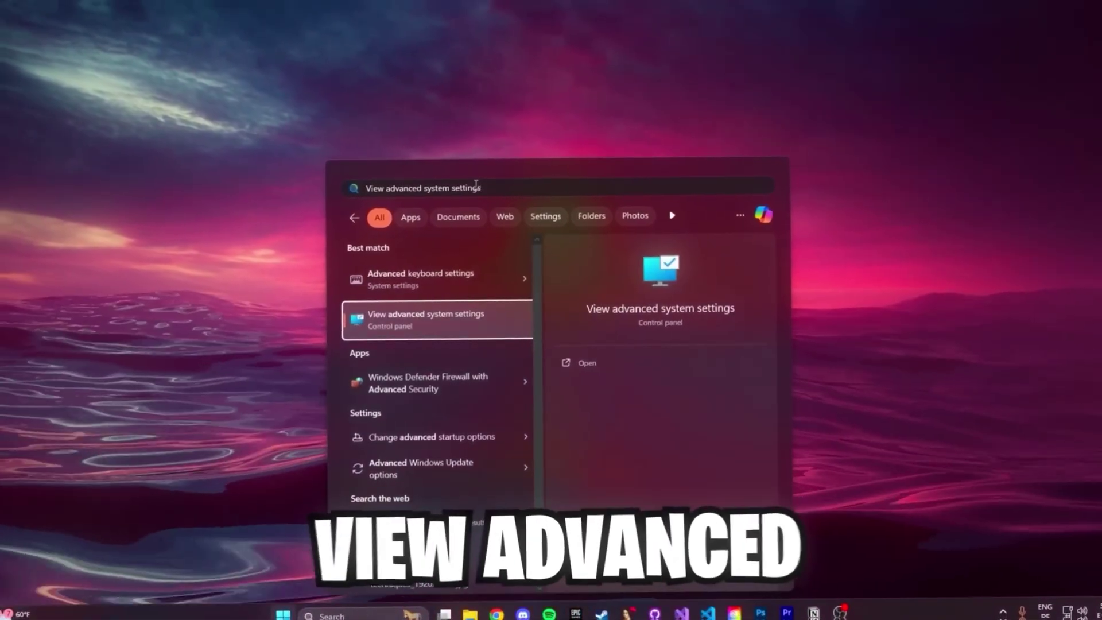
left_click(418, 328)
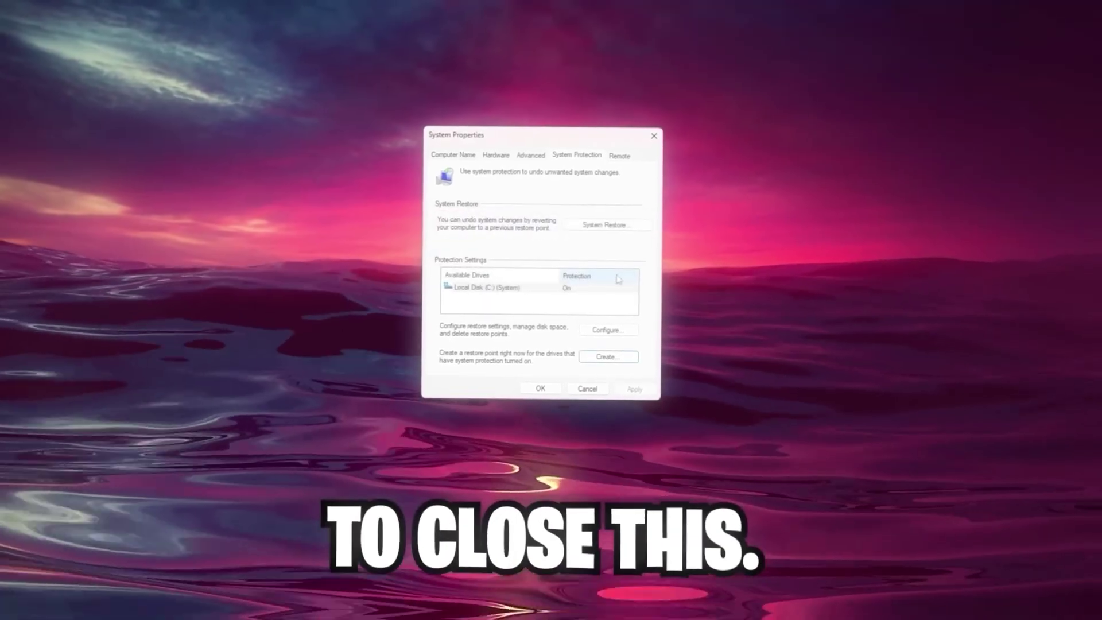
- Set visual effects to best performance, enabling only Show thumbnails instead of icons and Smooth edges of screen fonts, and apply
left_click(532, 158)
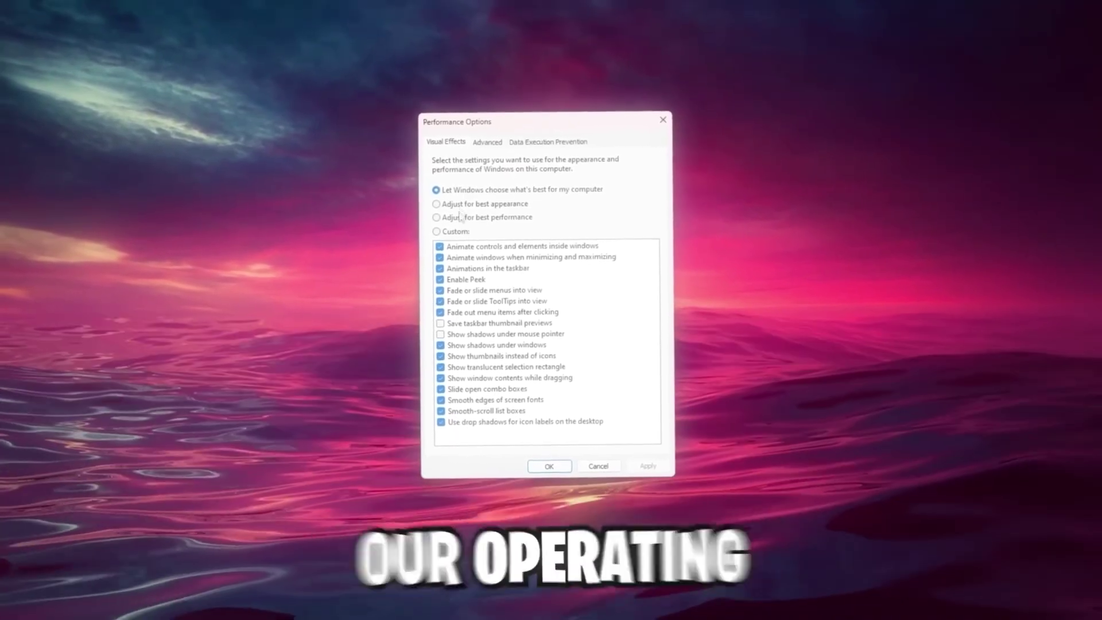
left_click(460, 217)
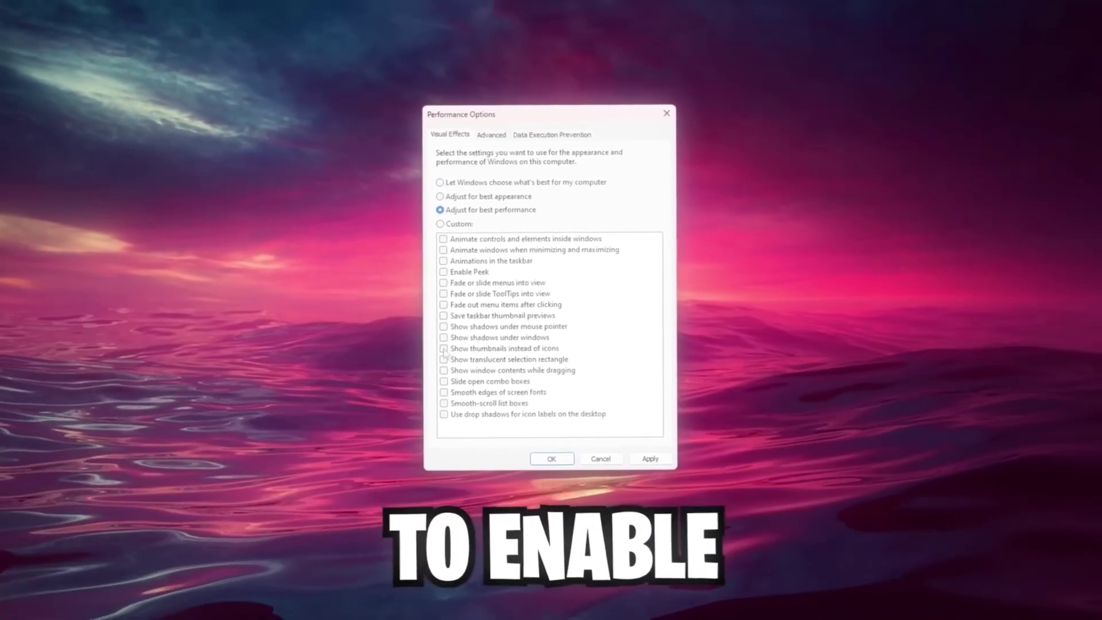
left_click(444, 350)
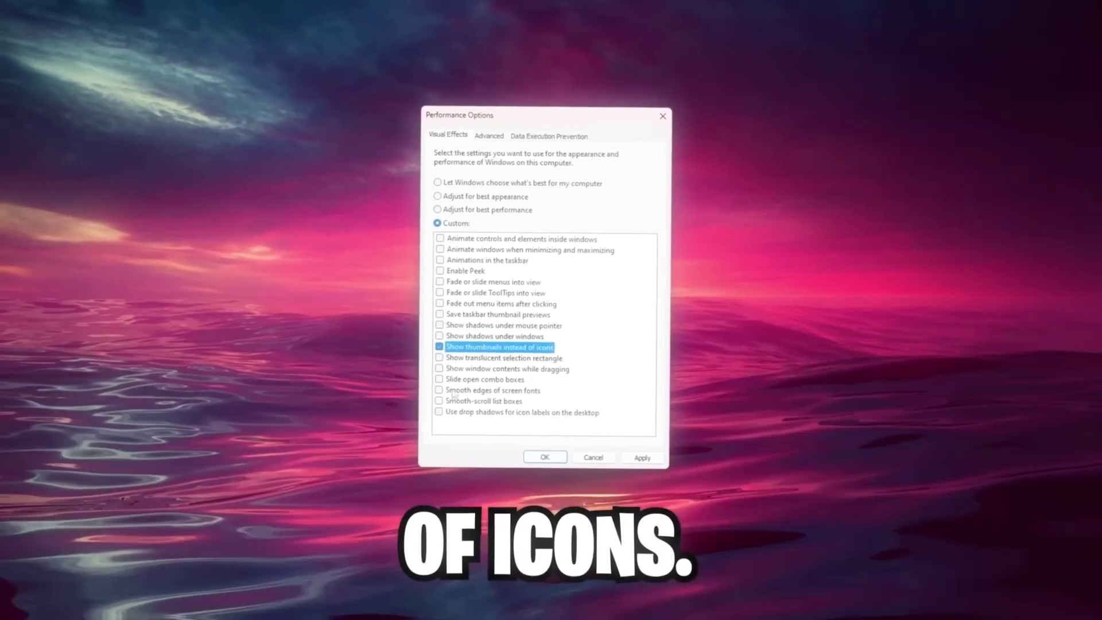
left_click(453, 394)
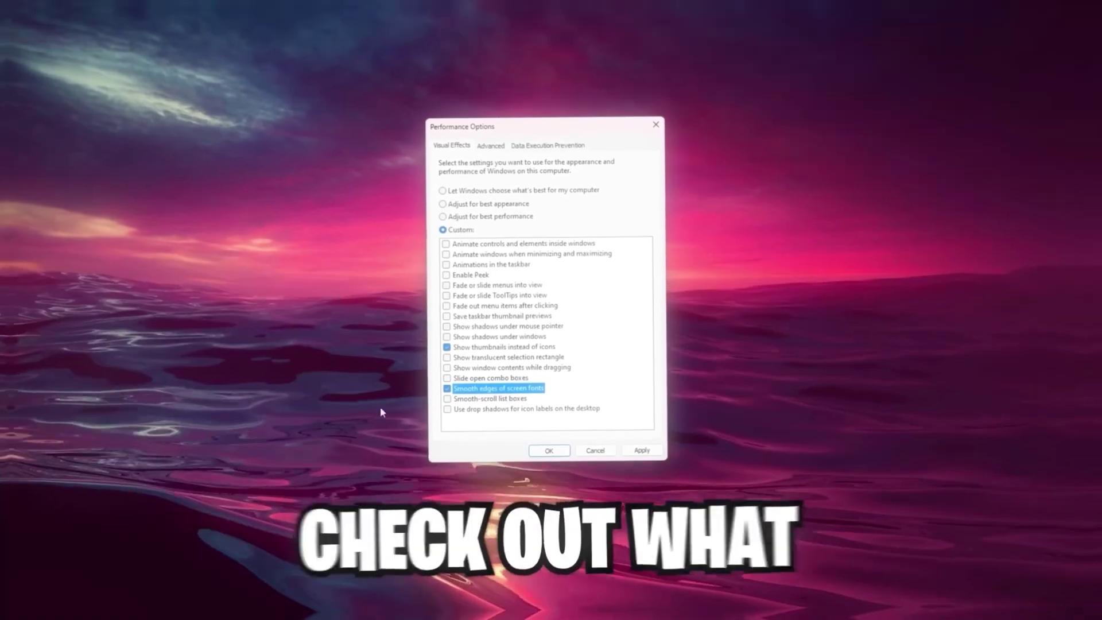
left_click(641, 450)
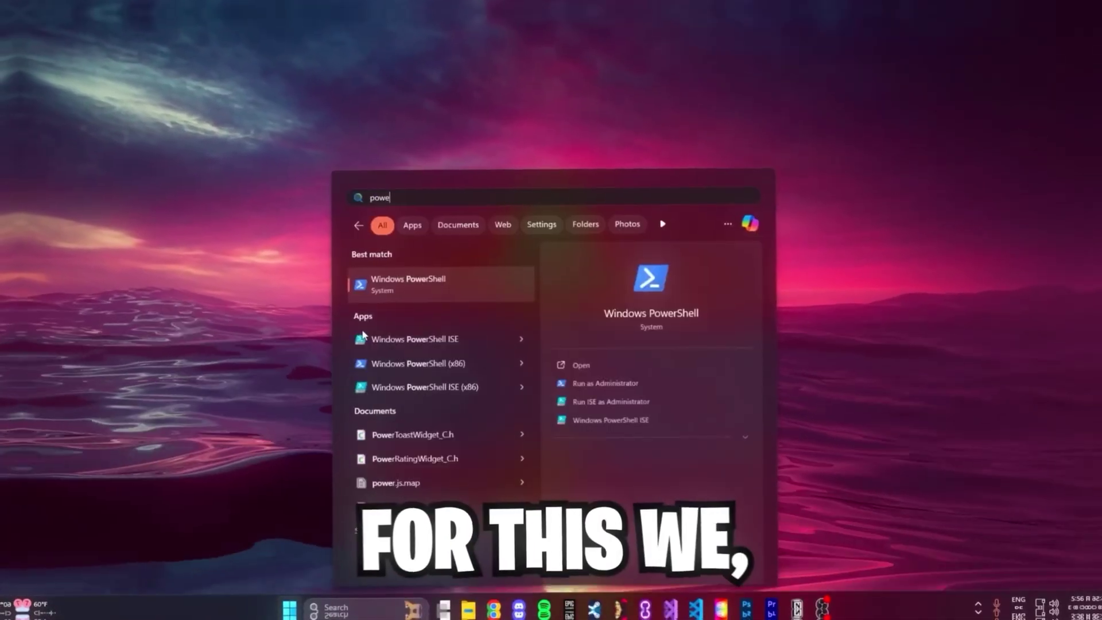
- Find the power plan settings through Windows search and go back to the Power Options overview
type("r plan")
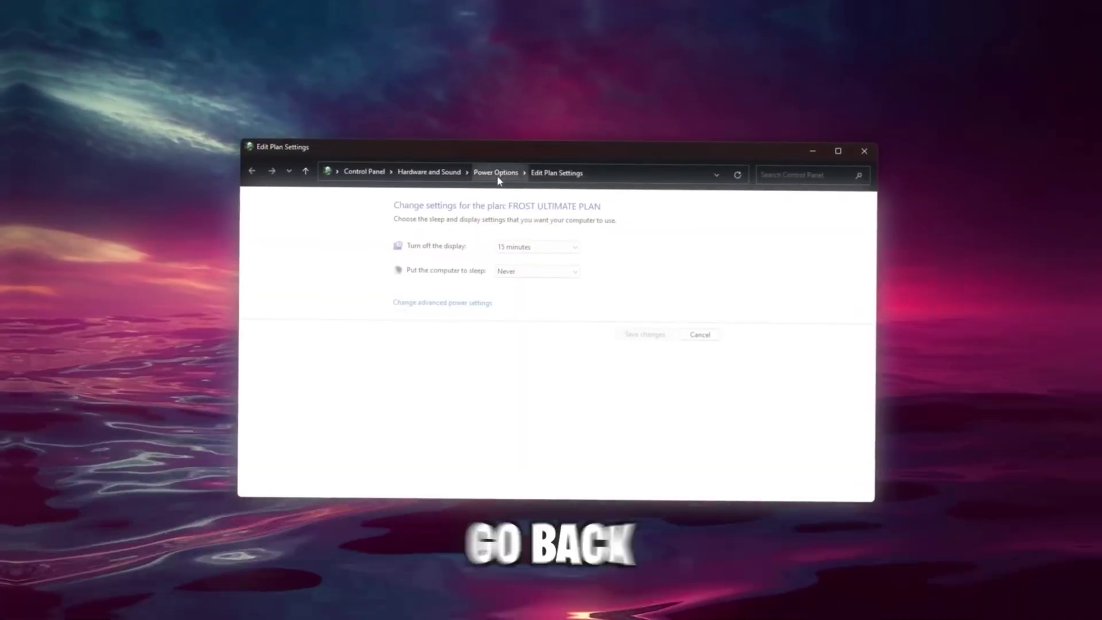
left_click(493, 170)
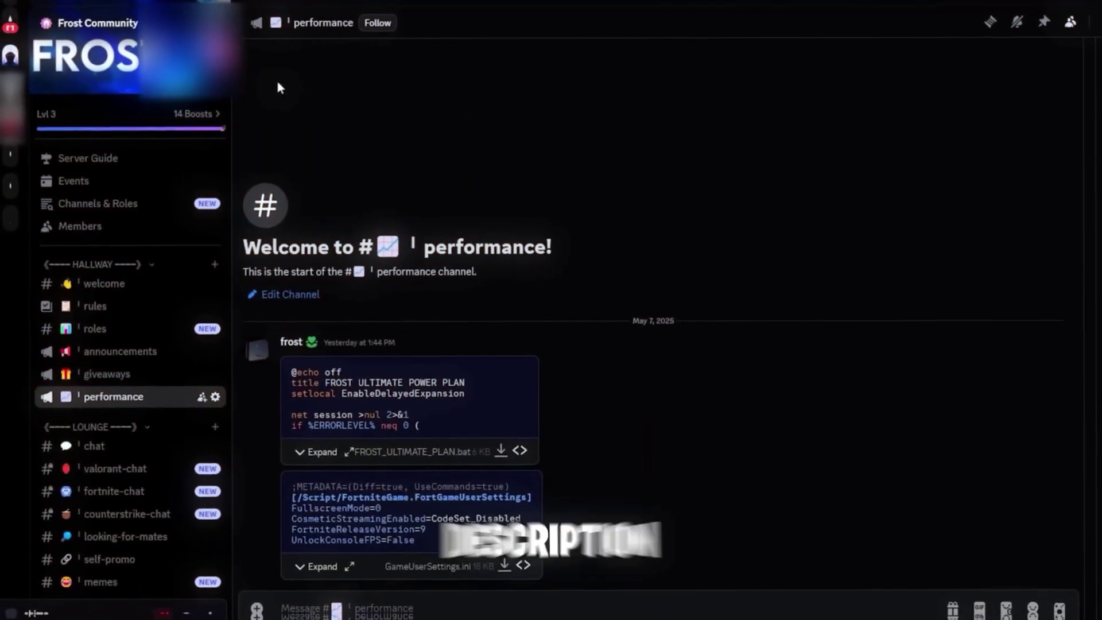
- Switch to Discord and locate the FROST_ULTIMATE_PLAN.bat download in the Frost Community performance channel
scroll(144, 330, "down", 3)
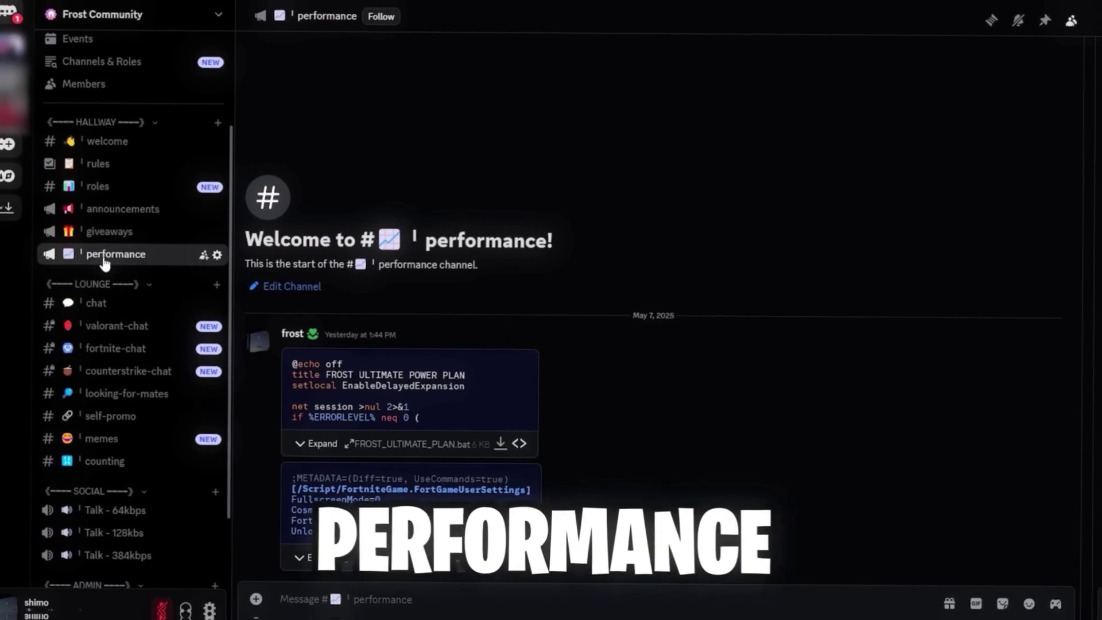
right_click(11, 57)
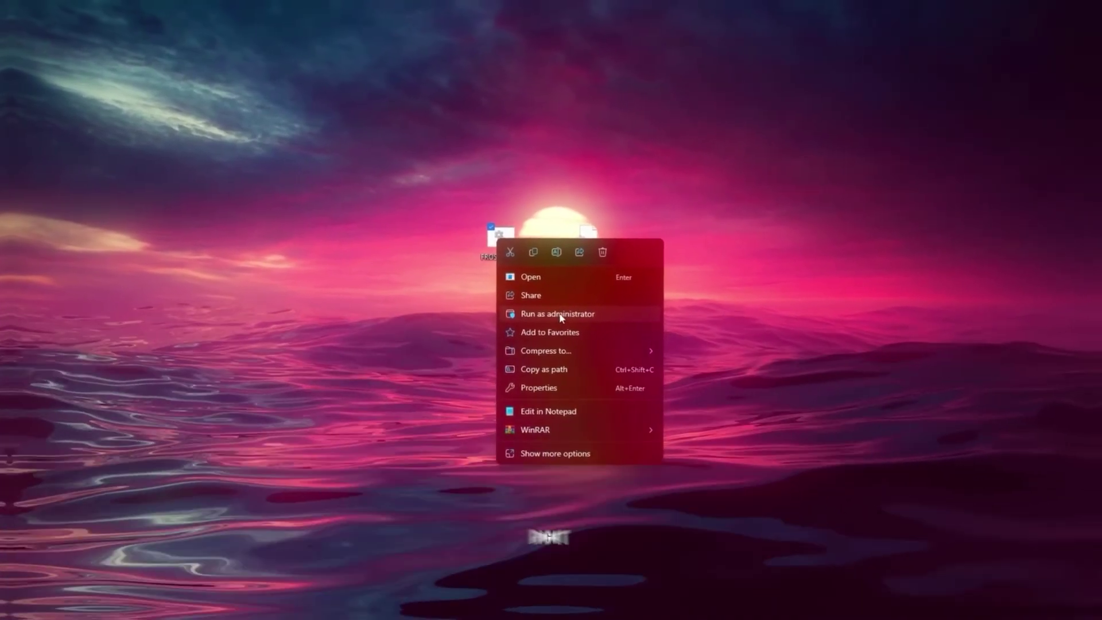
- Run the FROST_ULTIMATE_PLAN batch file on the desktop as administrator, exit its console, and return to Power Options
left_click(579, 463)
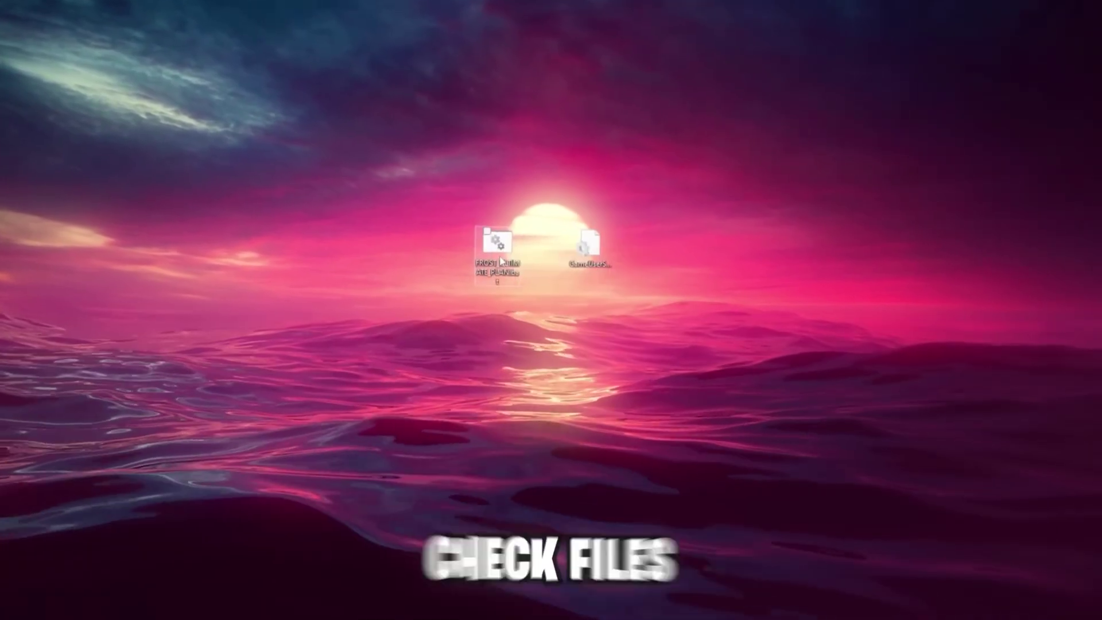
right_click(502, 260)
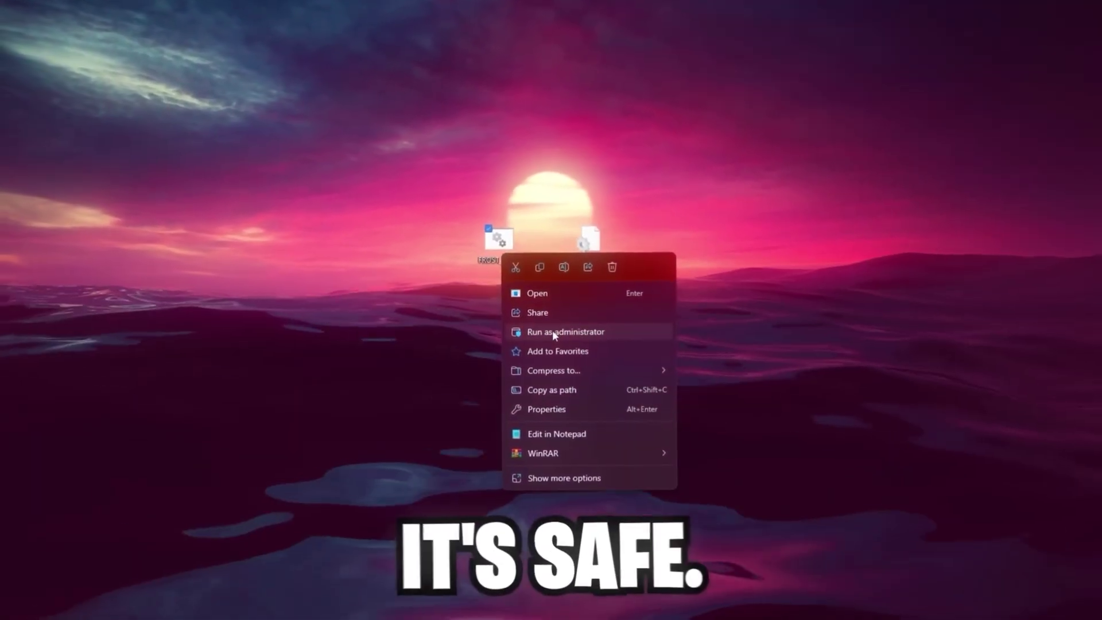
left_click(552, 334)
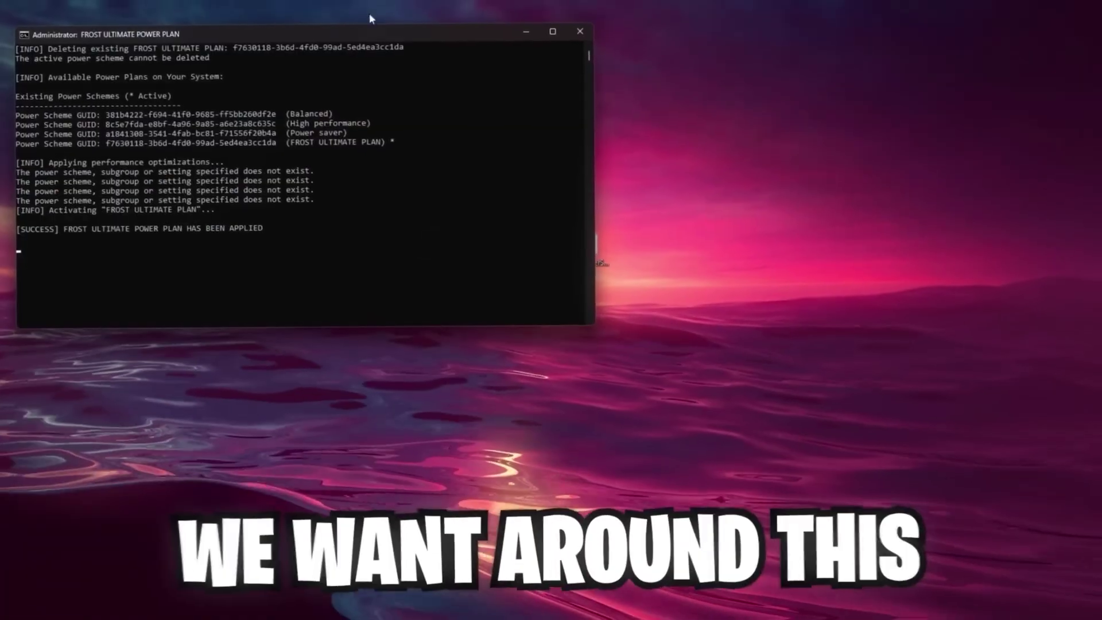
left_click_drag(370, 12, 605, 83)
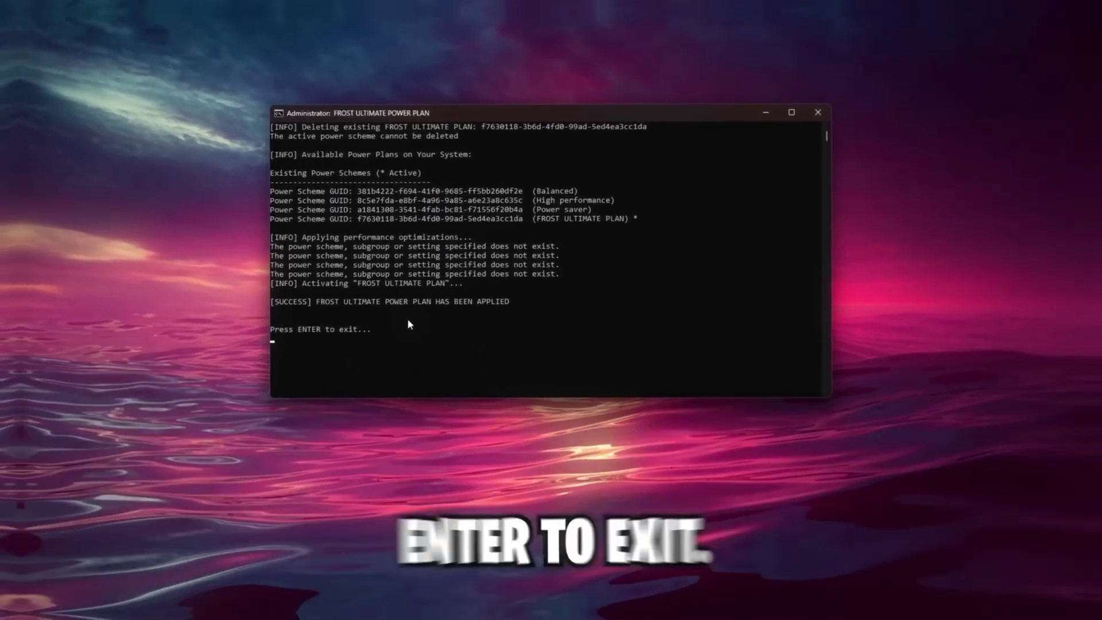
key("Return")
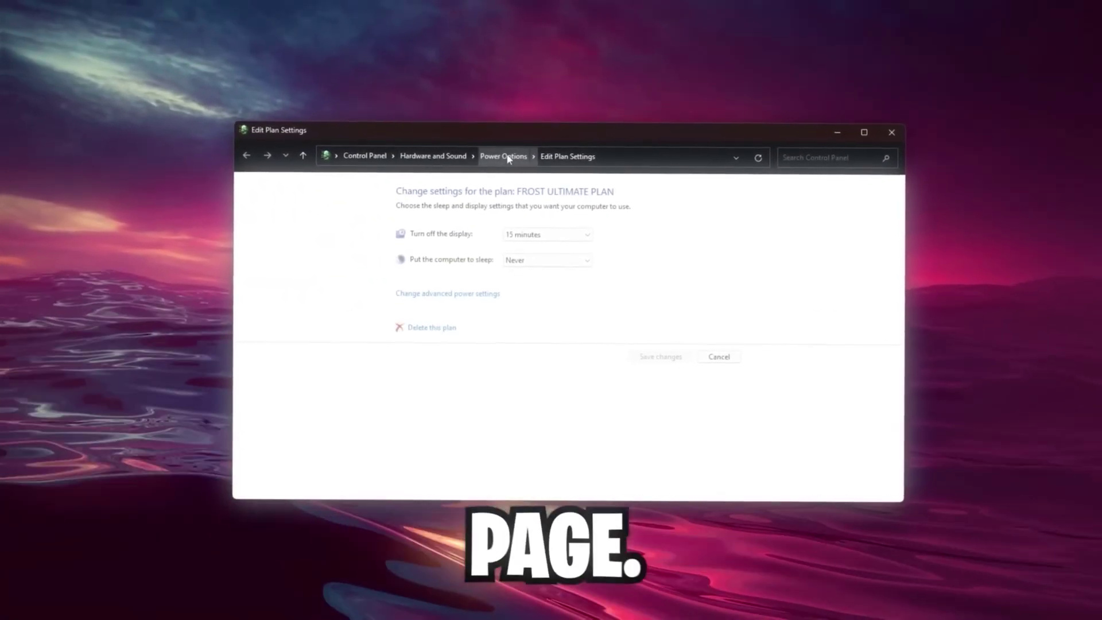
left_click(504, 157)
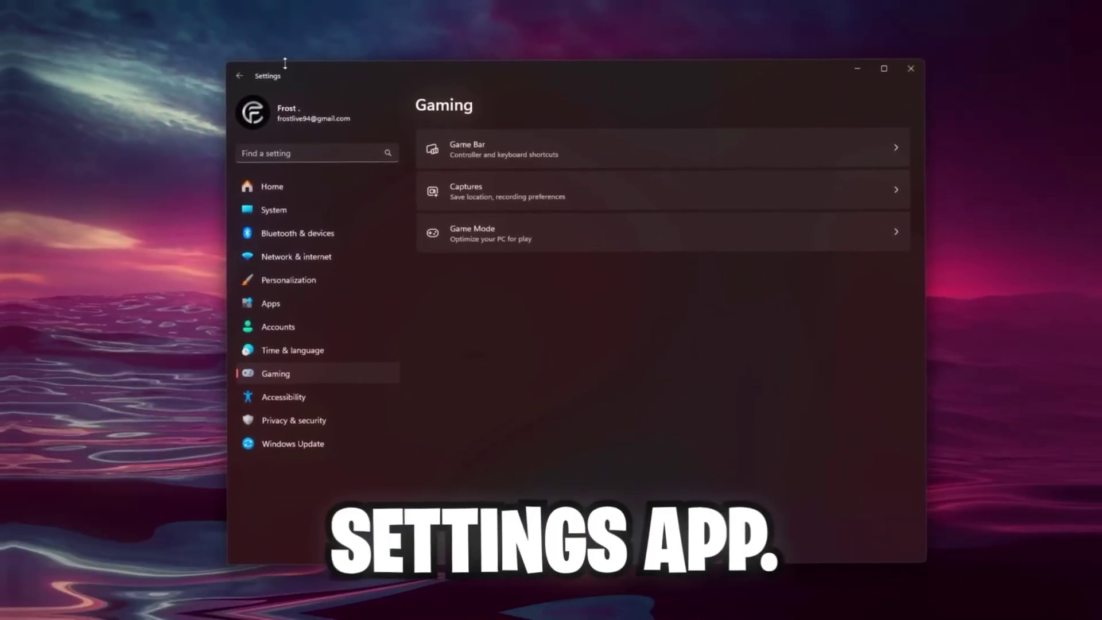
- Open the Graphics settings through the Game Bar page and look for Fortnite in the custom app list
left_click(476, 151)
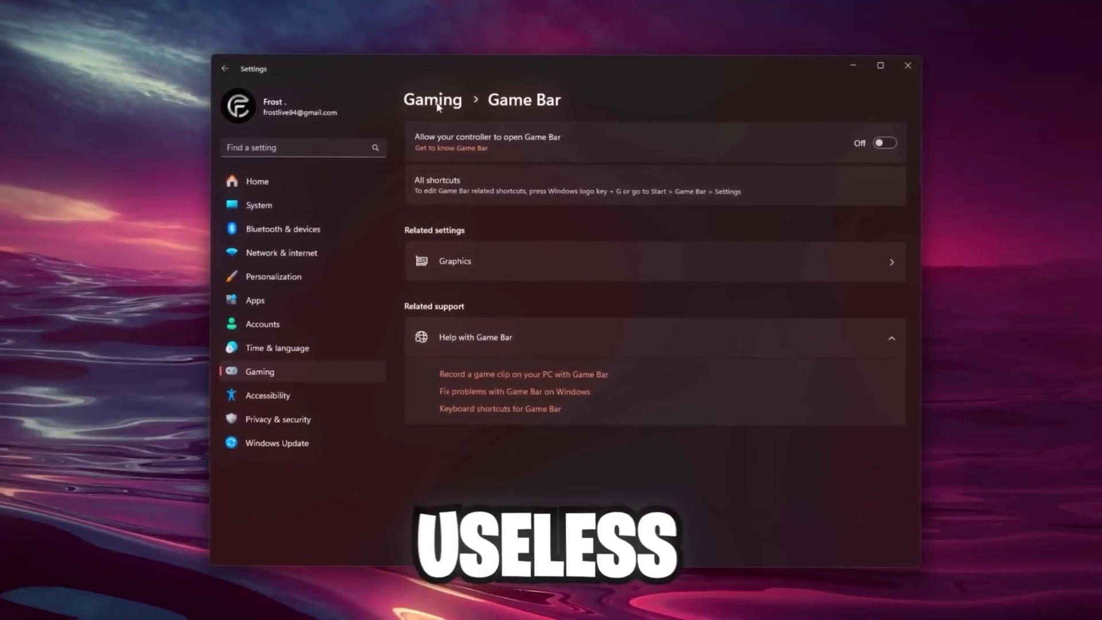
left_click(433, 100)
left_click(492, 150)
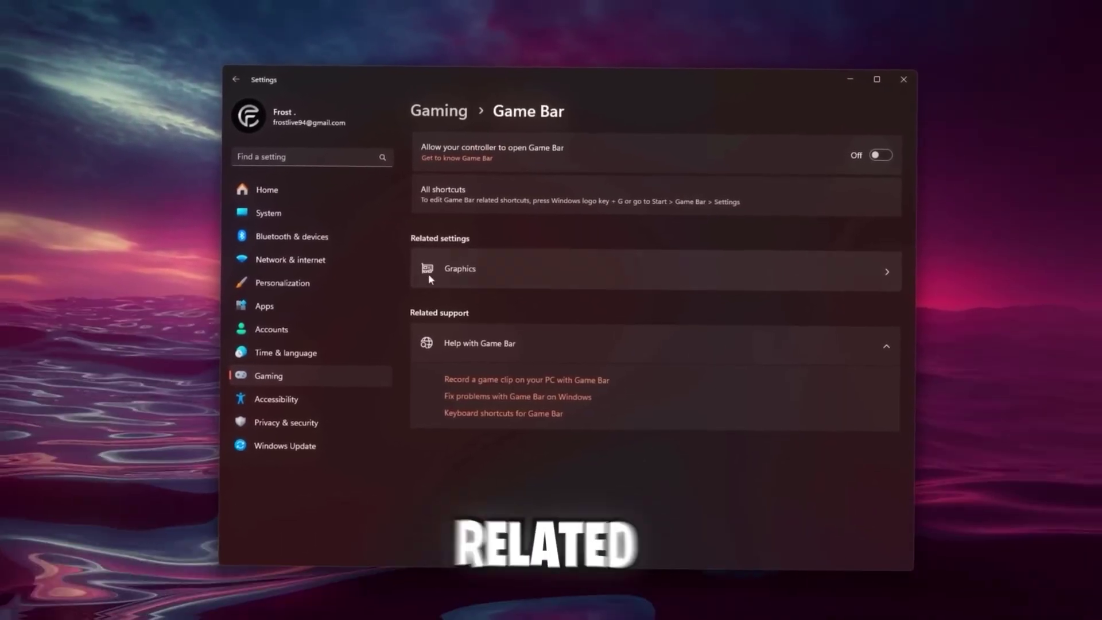
left_click(430, 276)
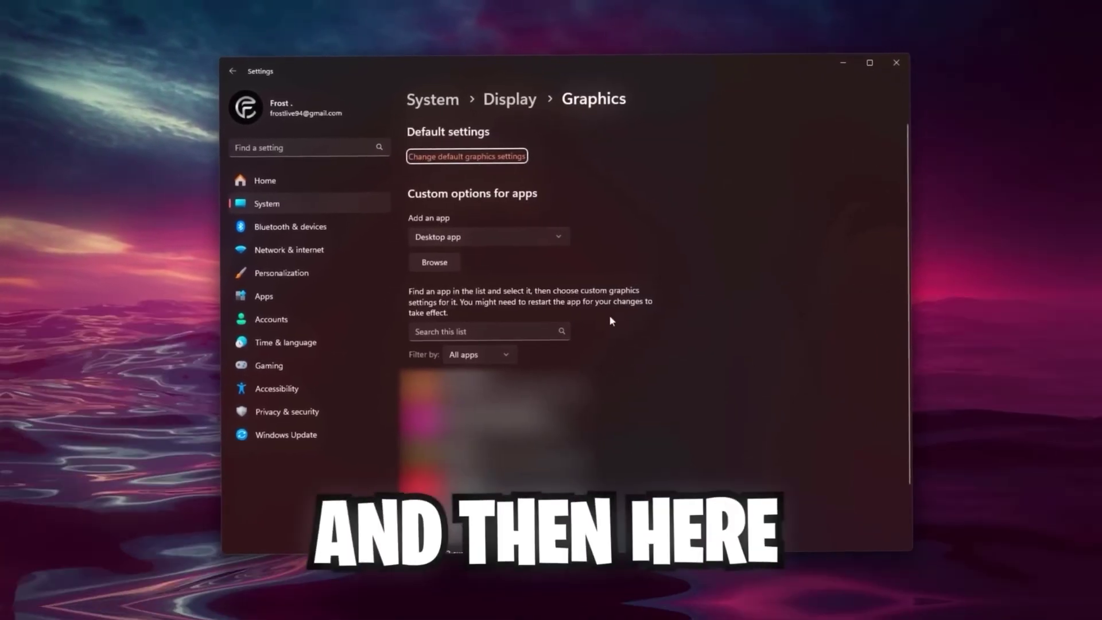
scroll(611, 319, "down", 2)
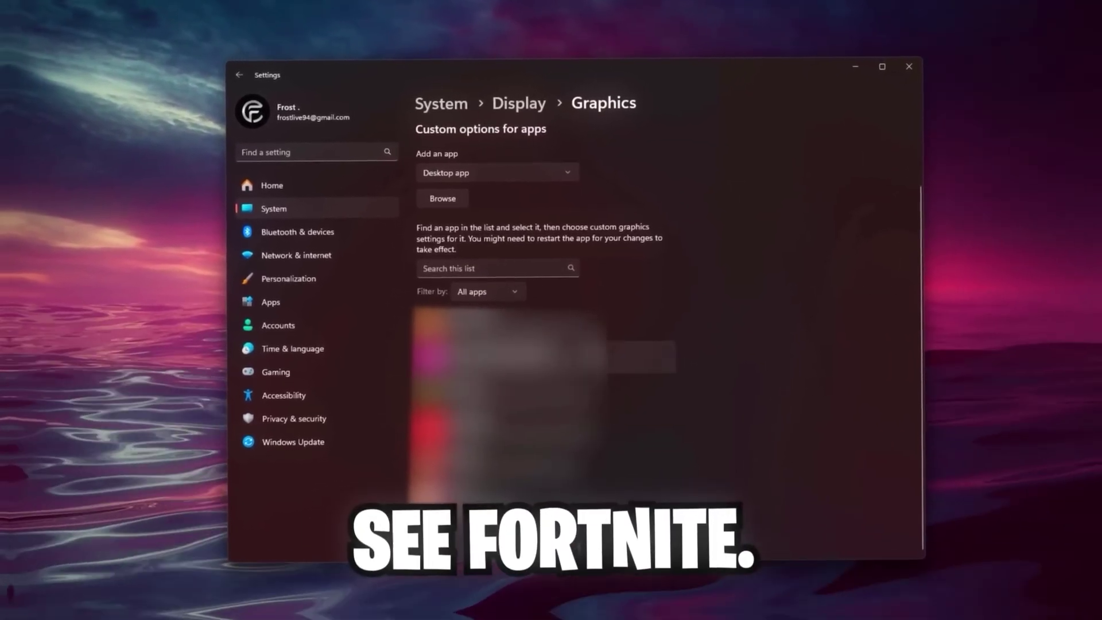
scroll(498, 313, "up", 2)
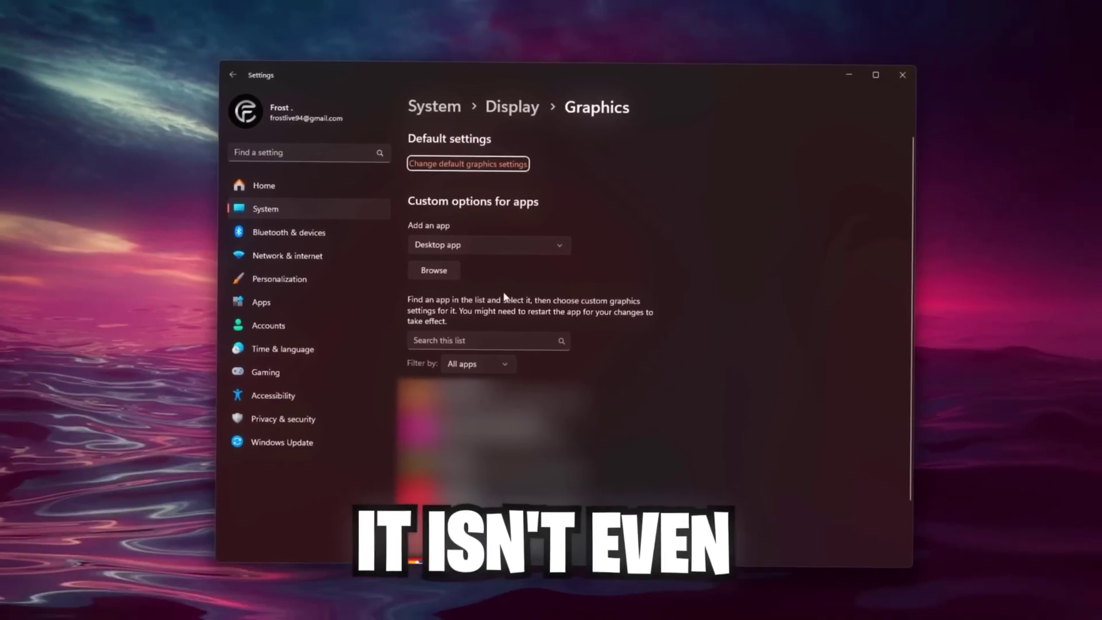
- Add FortniteClient-Win64-Shipping.exe from Fortnite's FortniteGame\Binaries\Win64 folder to the custom graphics apps
left_click(451, 277)
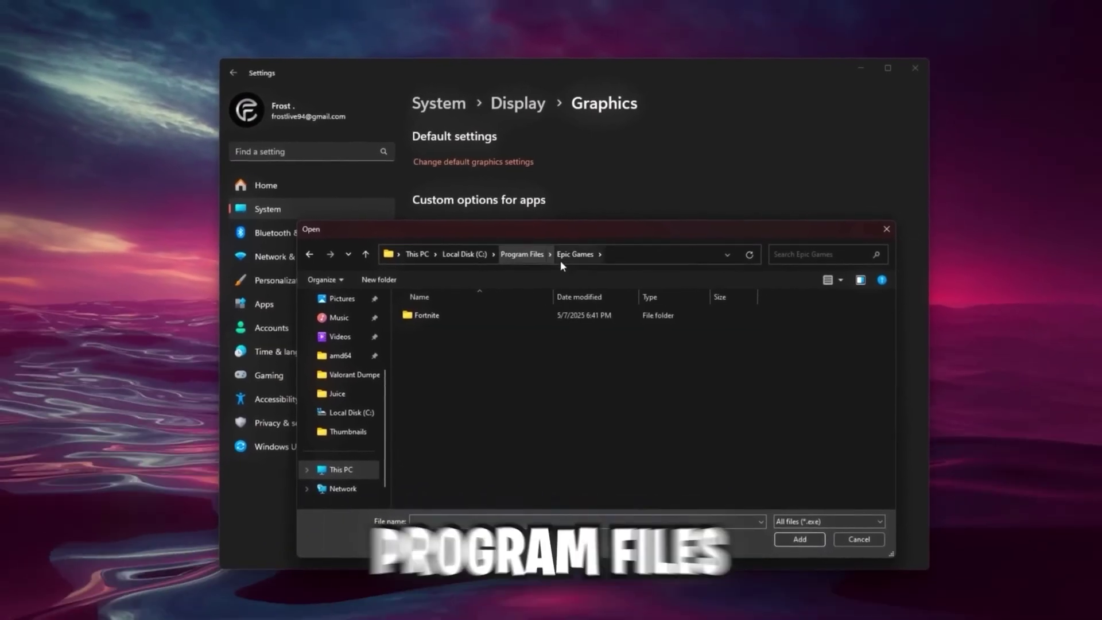
double_click(468, 317)
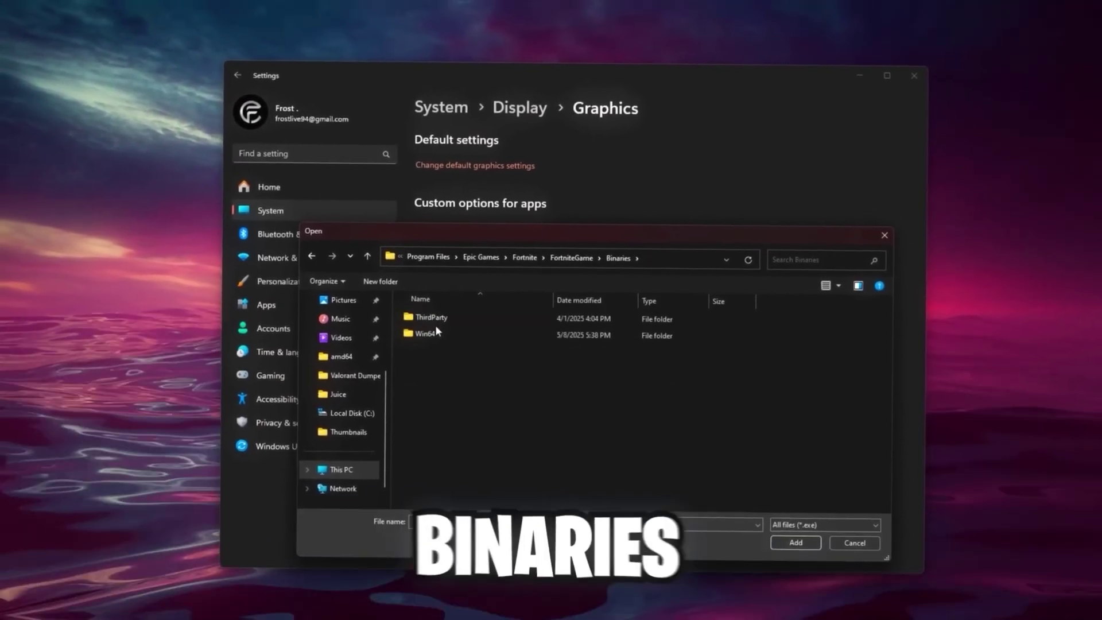
double_click(436, 332)
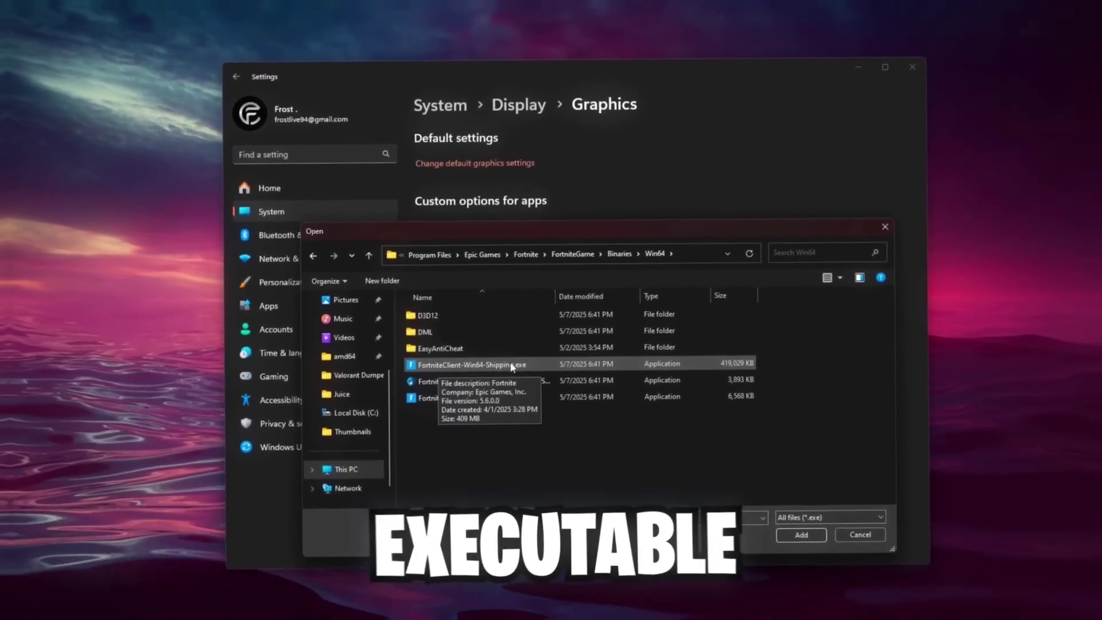
double_click(510, 361)
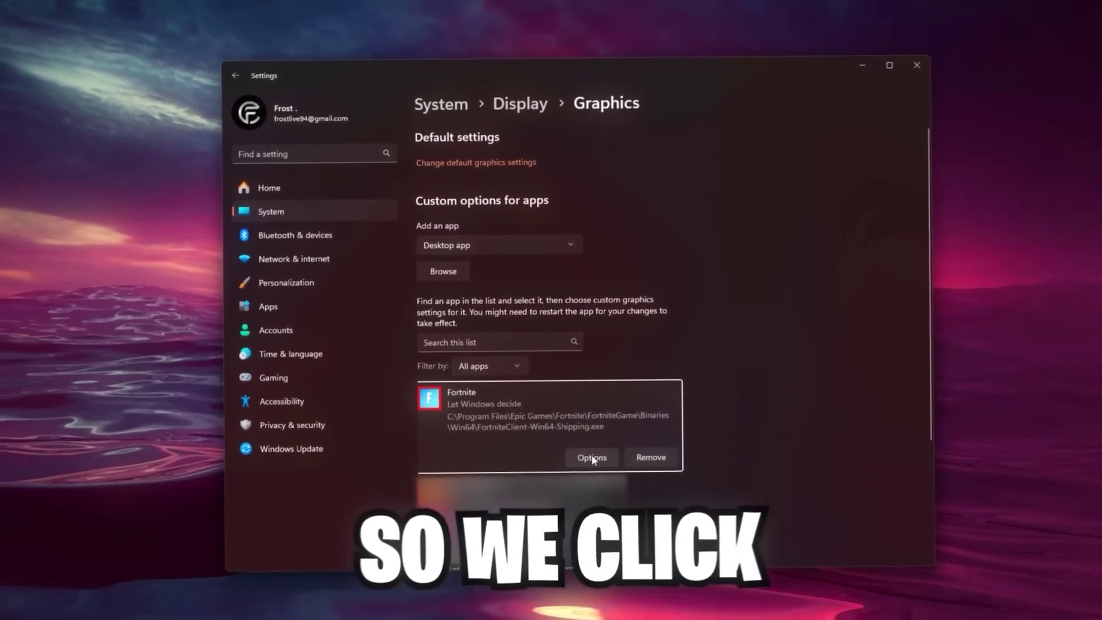
- Set Fortnite's graphics preference to High performance, save it, and open the default graphics settings
left_click(590, 456)
left_click(471, 314)
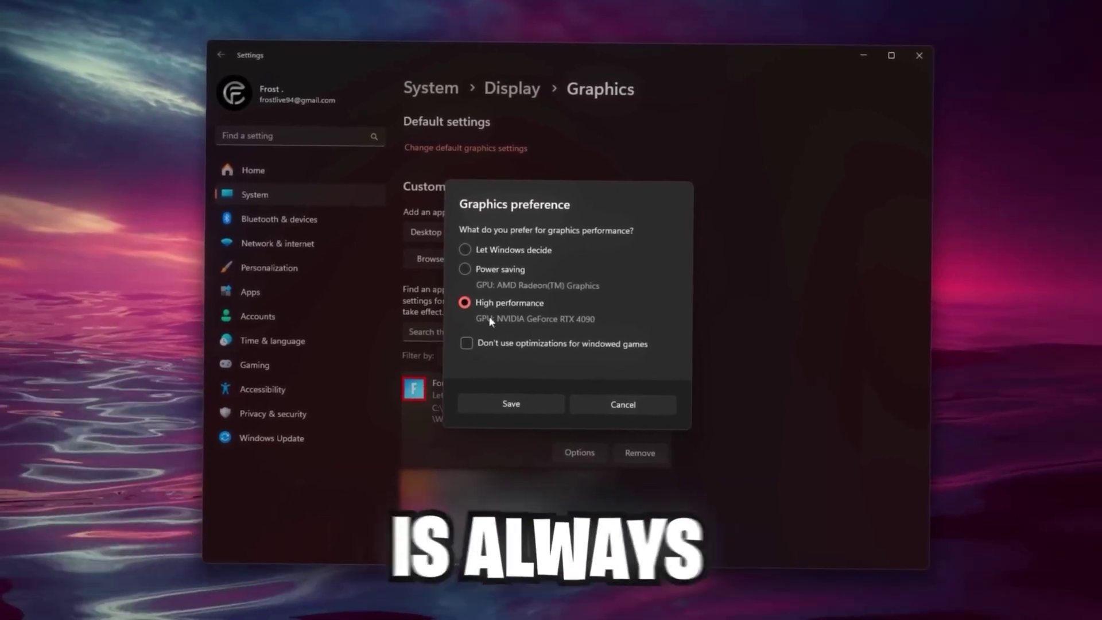
left_click(534, 404)
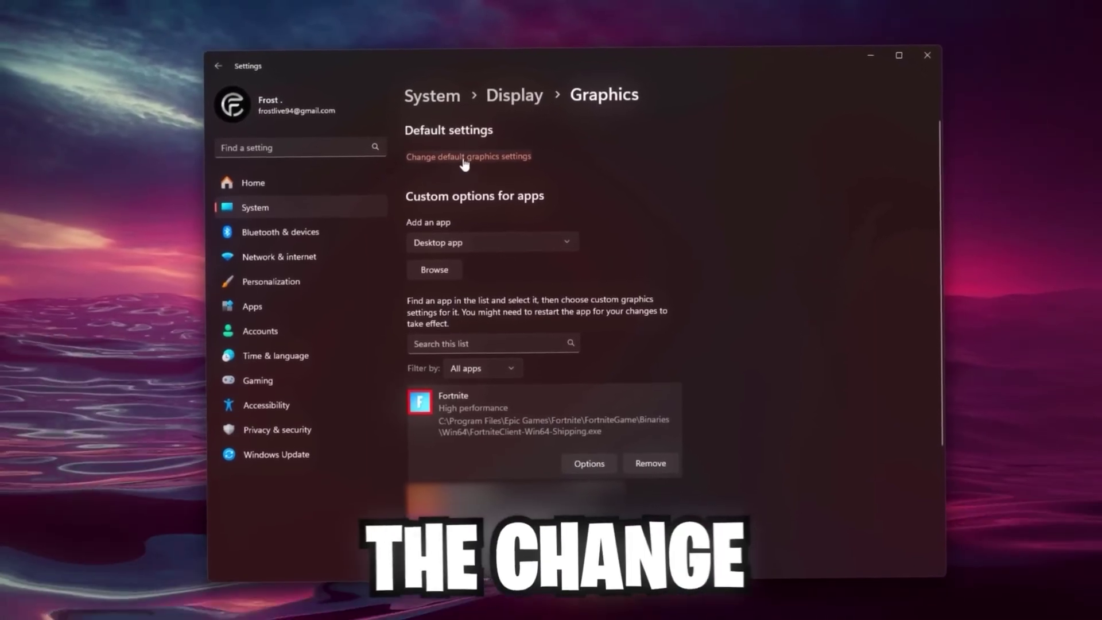
left_click(465, 158)
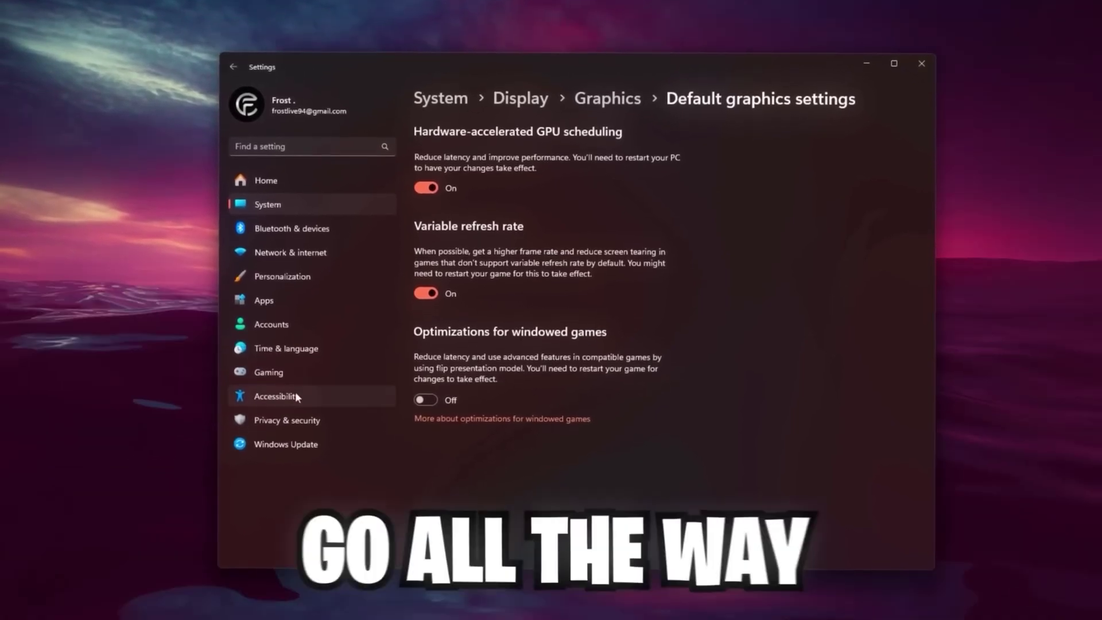
- Open the Core isolation details under Device security in Windows Security to review the Memory integrity setting
left_click(270, 420)
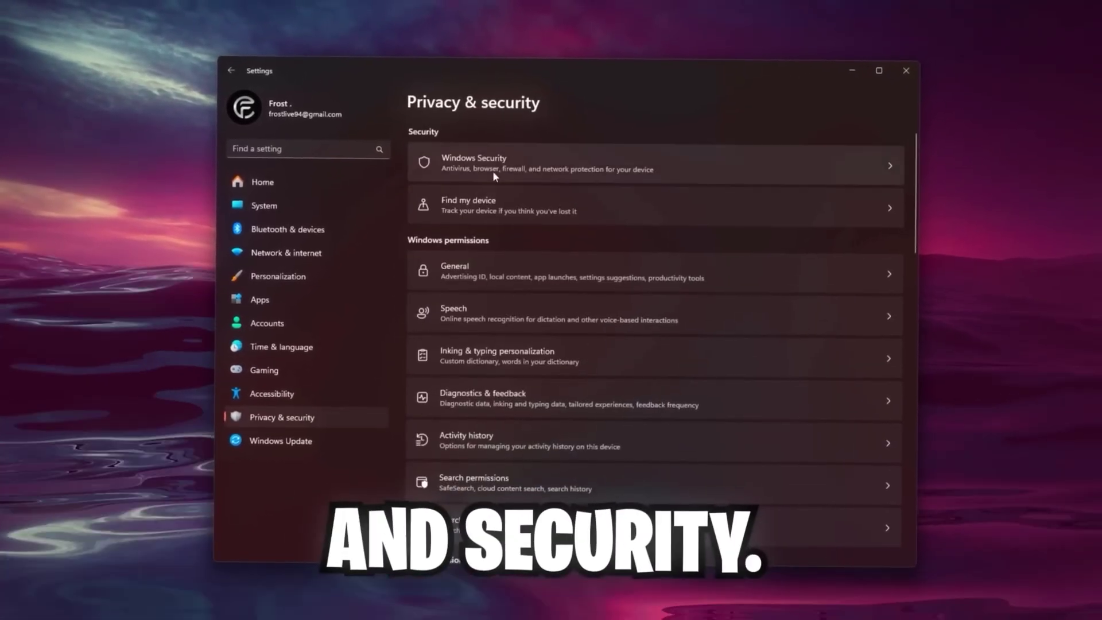
left_click(493, 171)
left_click(460, 235)
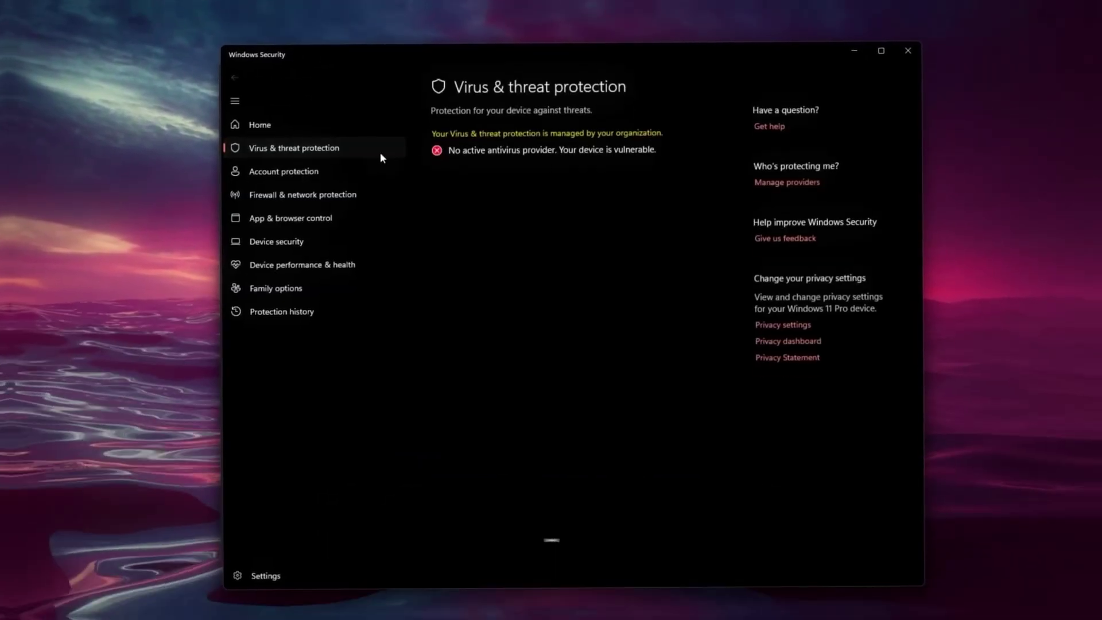
left_click(279, 245)
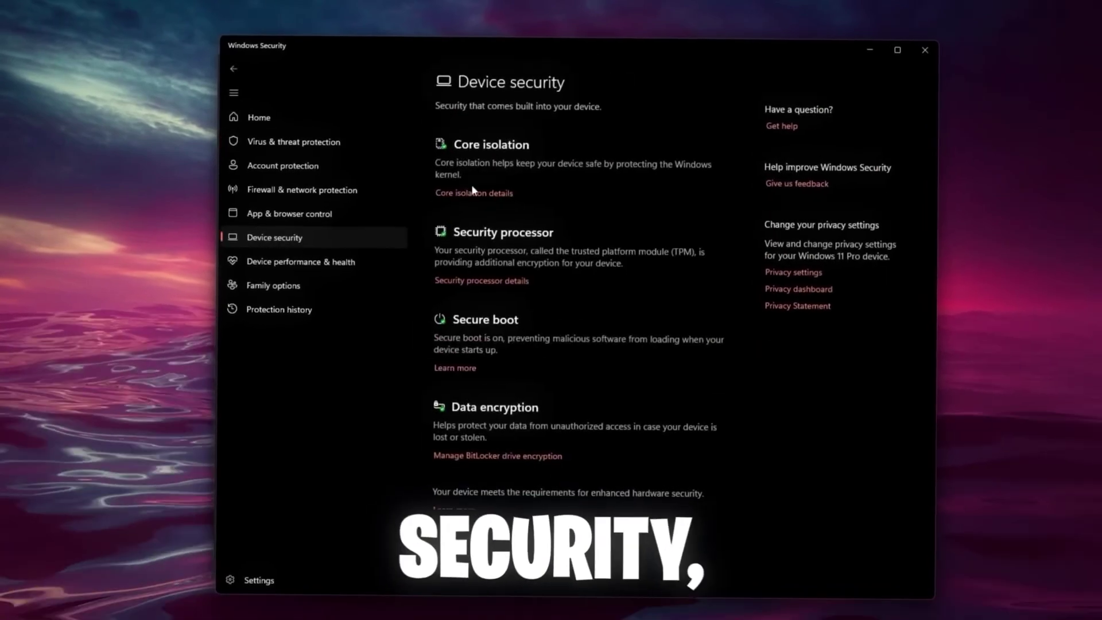
left_click(471, 187)
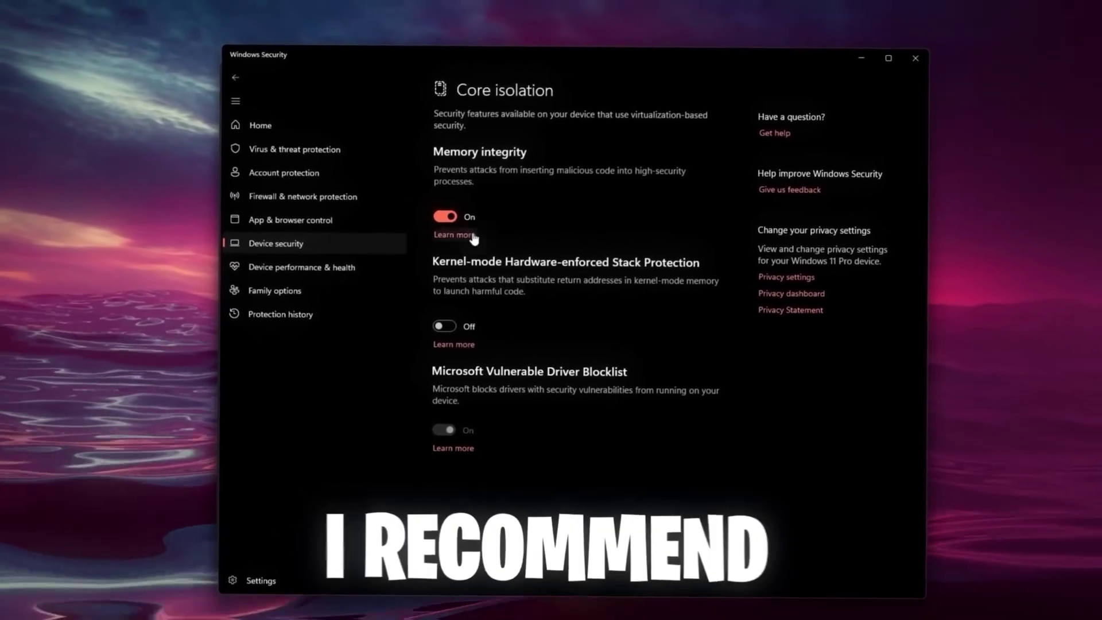
- Open System Configuration through Windows search and show its list of services
left_click(335, 443)
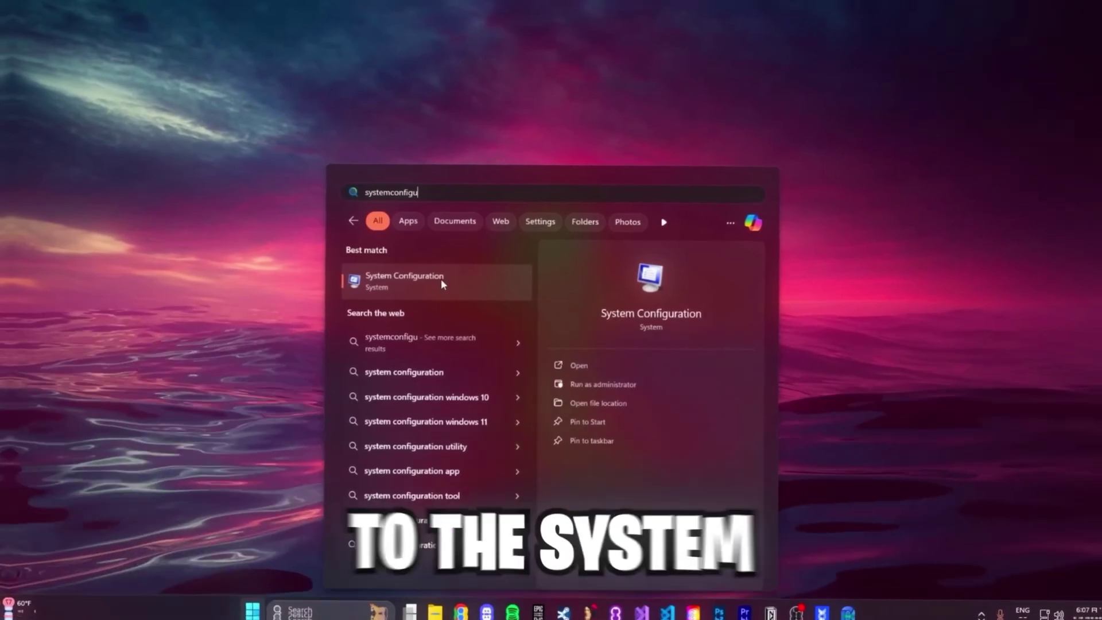
left_click(442, 281)
left_click(456, 222)
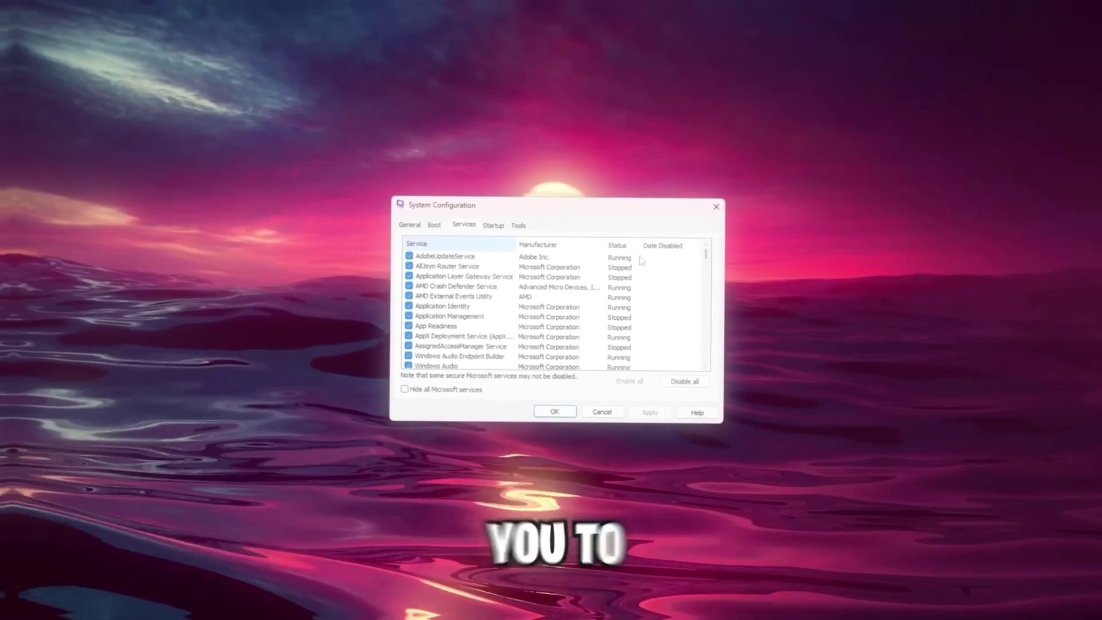
- Sort the System Configuration services by status and look through the running ones
scroll(557, 276, "down", 1)
left_click(610, 244)
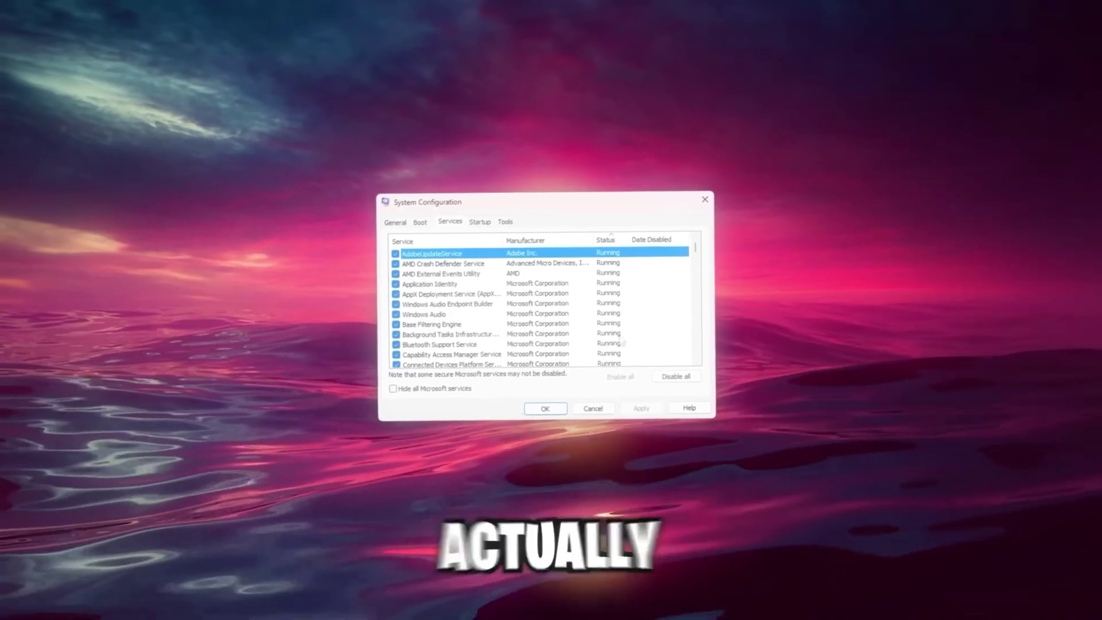
scroll(583, 319, "down", 5)
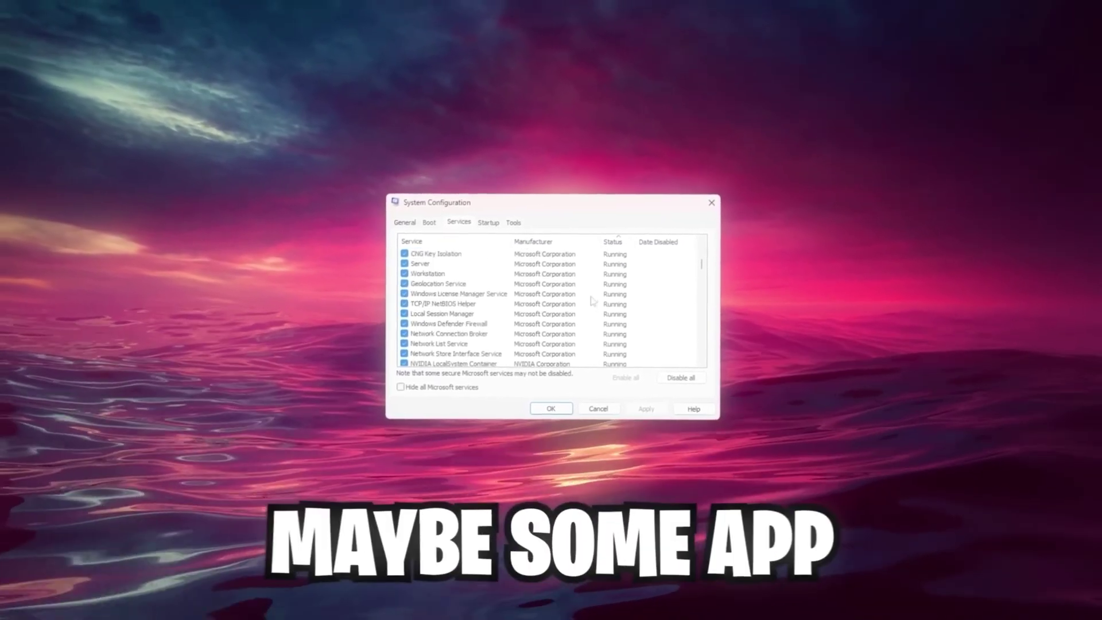
scroll(591, 310, "down", 10)
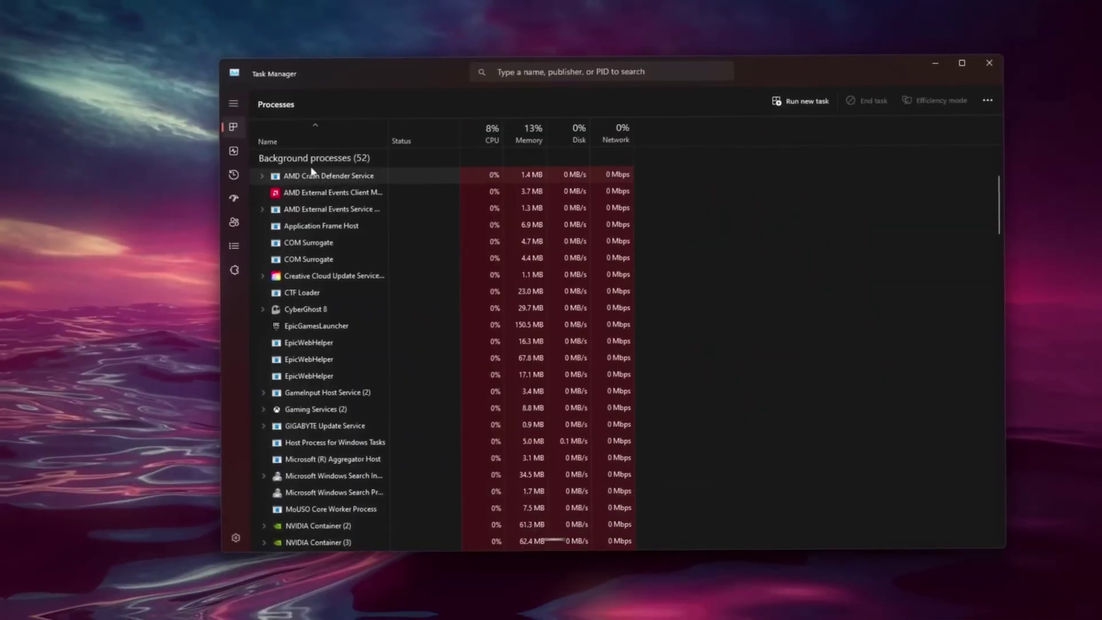
- Review the background processes in Task Manager and show the list of startup apps
scroll(379, 247, "down", 15)
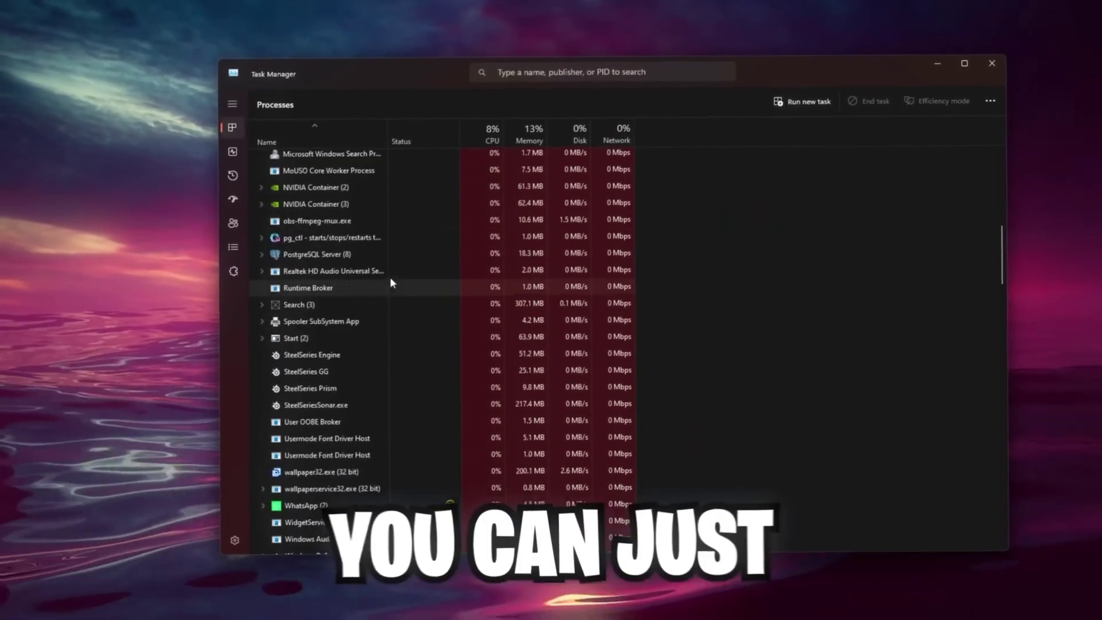
scroll(379, 310, "up", 5)
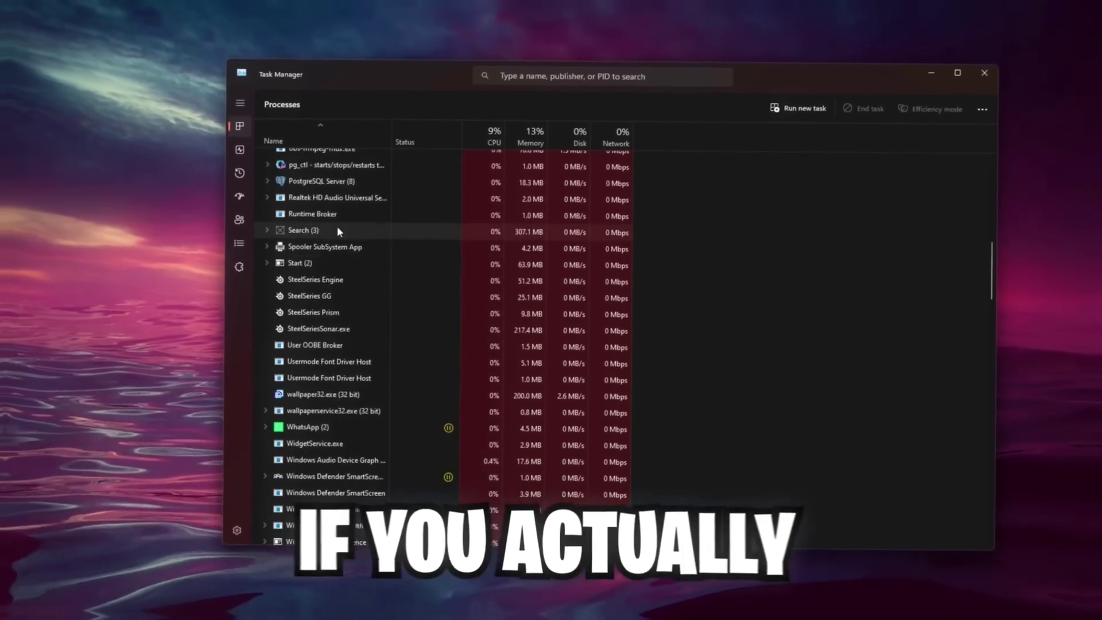
left_click(233, 195)
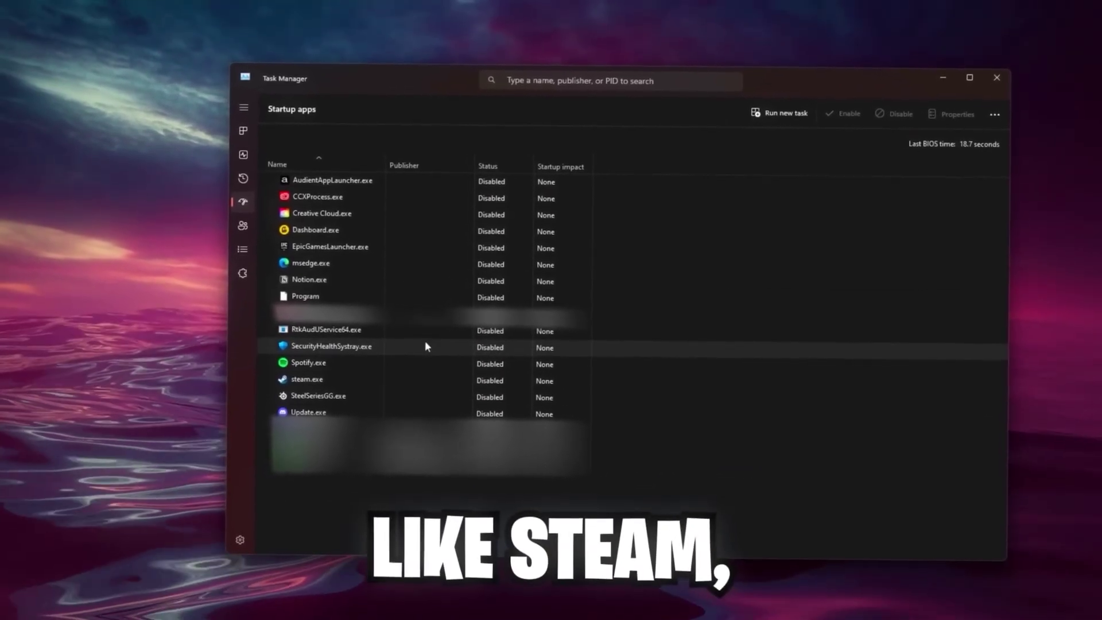
- Switch to the Storage settings and open the temporary files of Local Disk (C:)
left_click(367, 268)
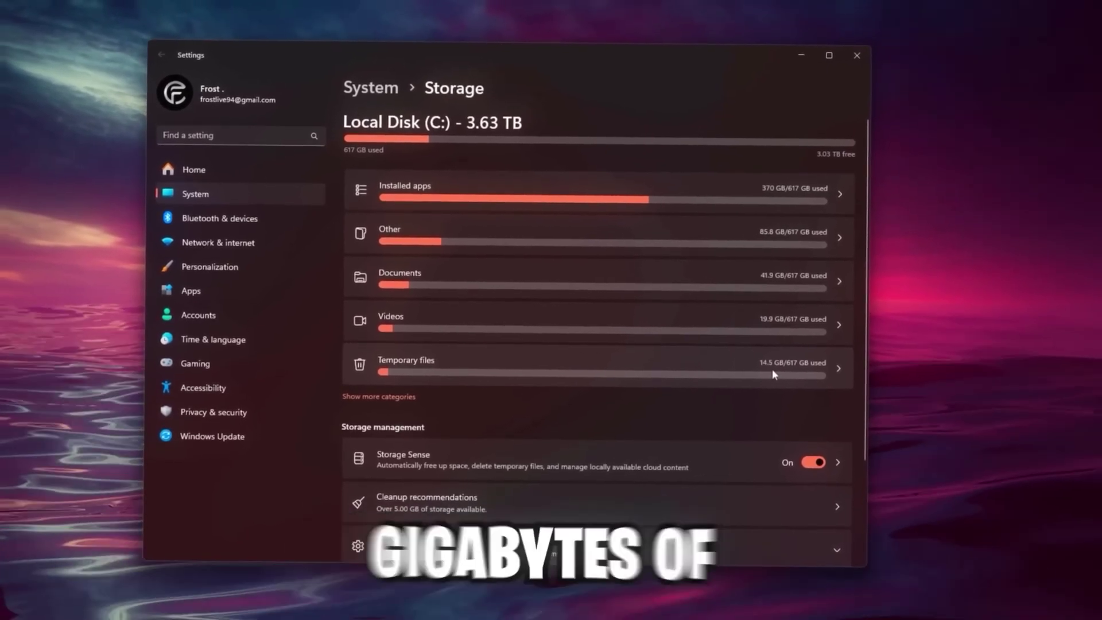
left_click(771, 371)
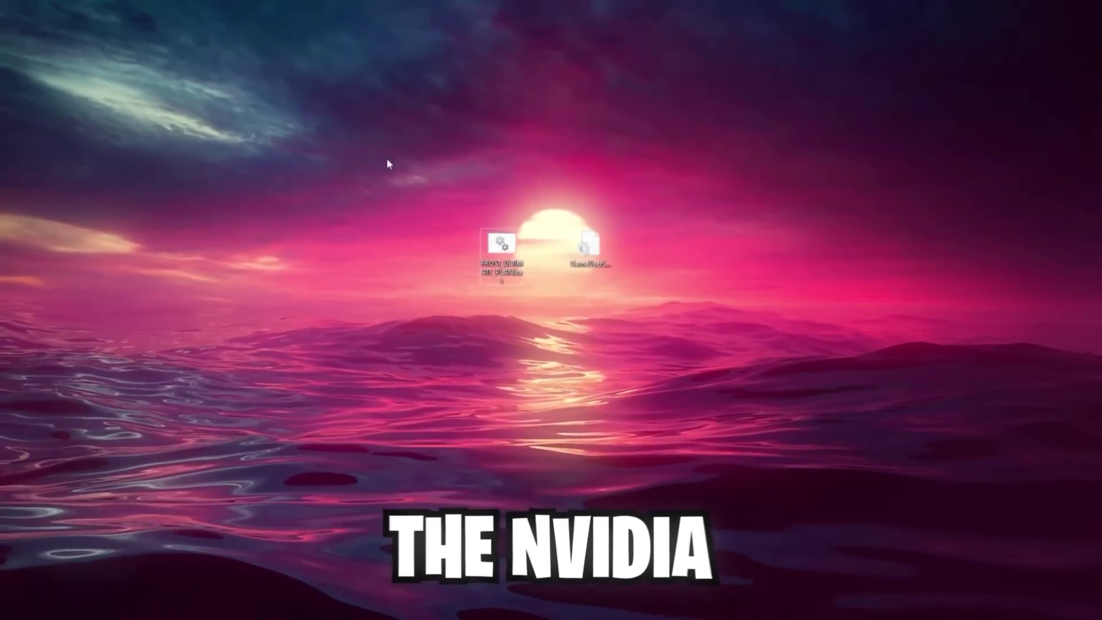
- Open the NVIDIA Control Panel from the desktop, set the image settings preference to emphasize Performance, and apply it
right_click(366, 288)
left_click(402, 465)
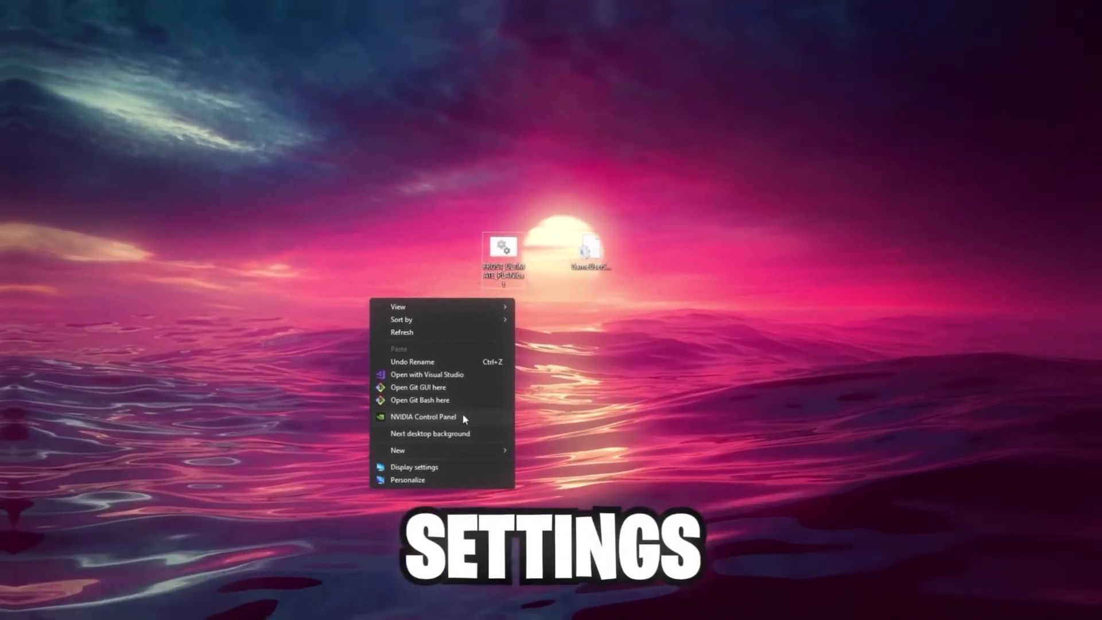
left_click(463, 413)
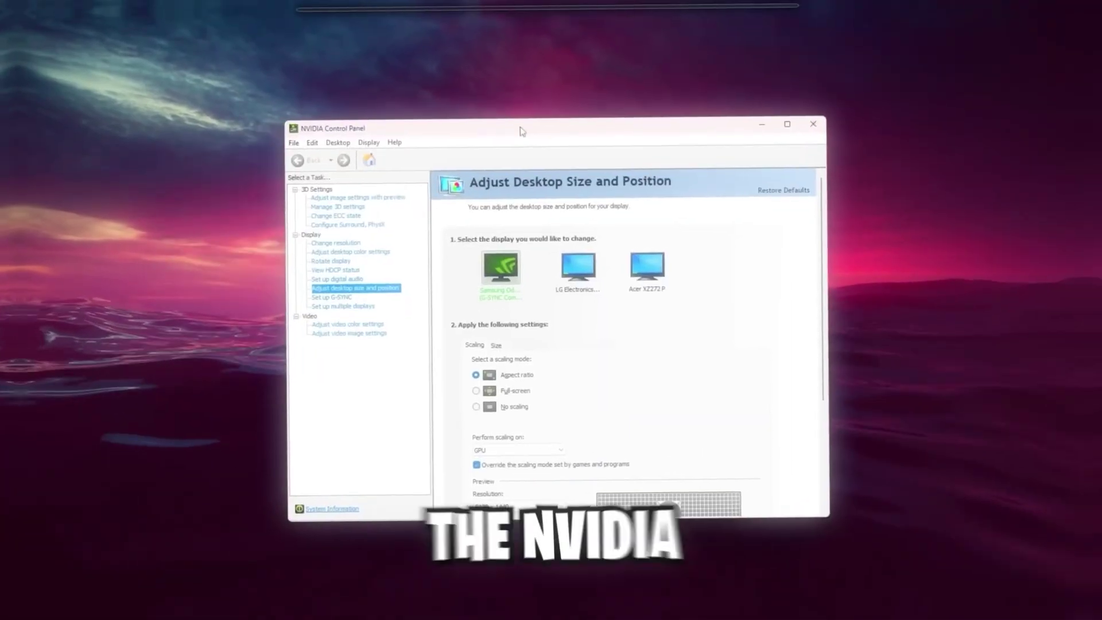
left_click(356, 196)
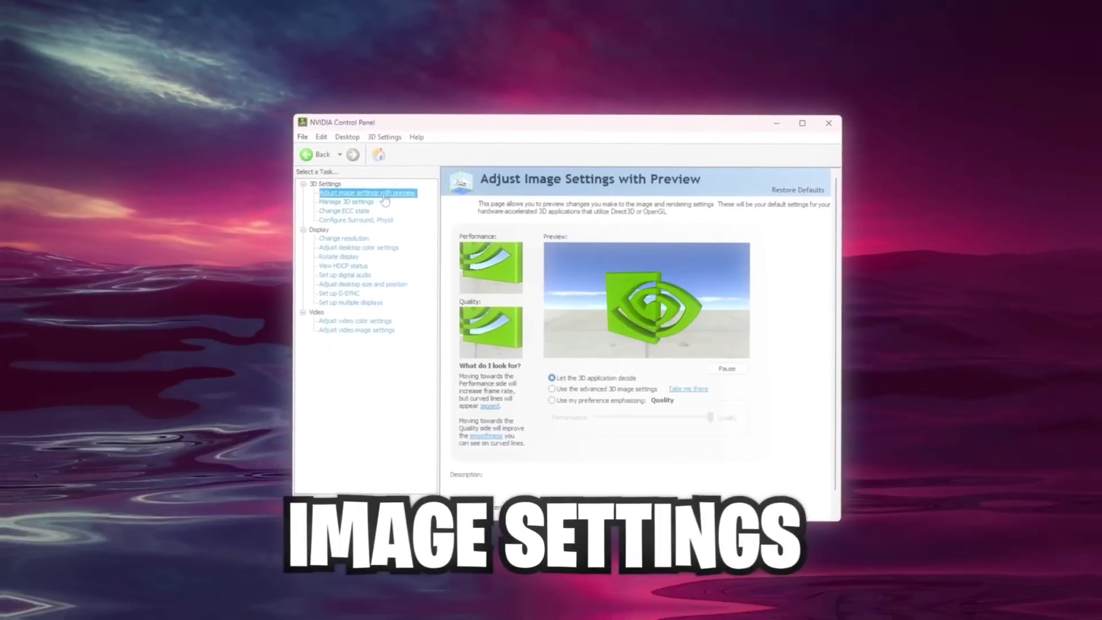
mouse_move(563, 392)
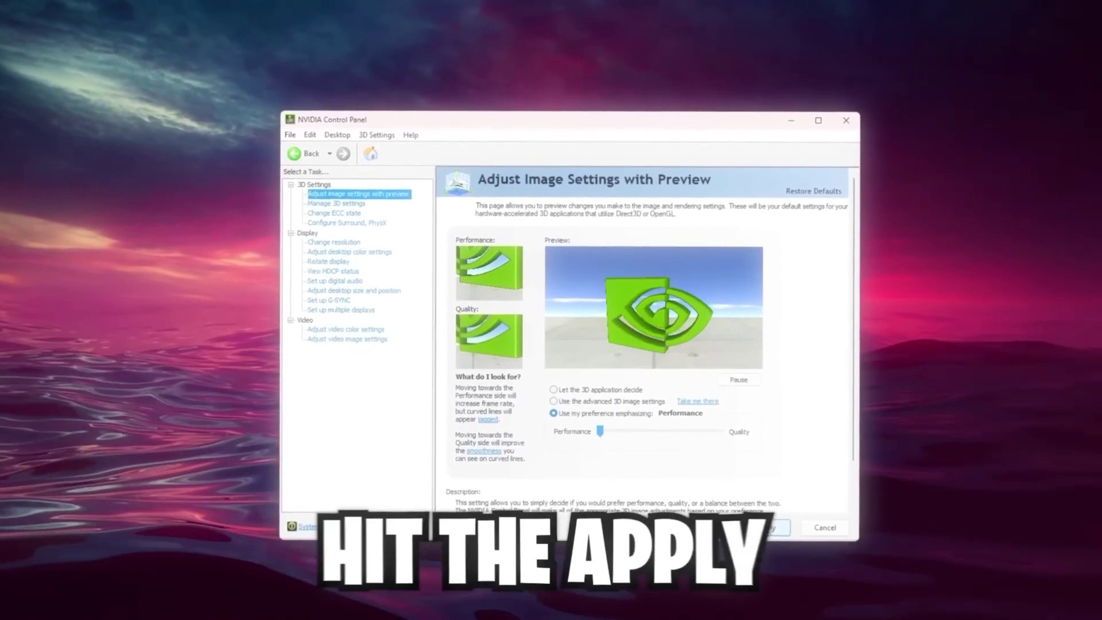
left_click(769, 530)
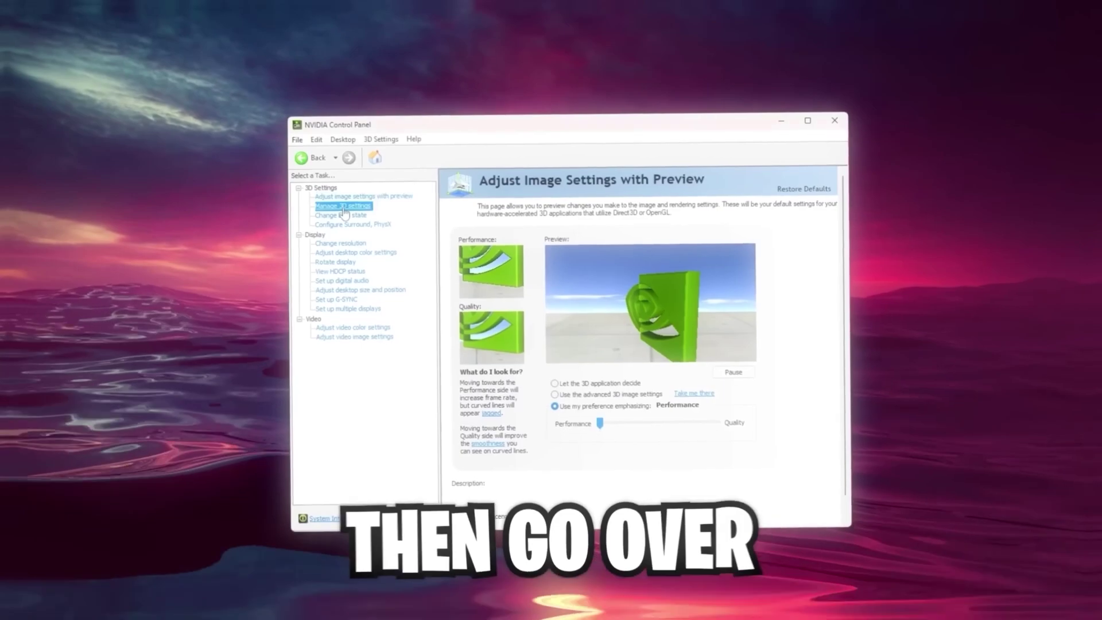
- Set the OpenGL rendering GPU to NVIDIA GeForce RTX 4090 in the global 3D settings and review the other features
left_click(342, 211)
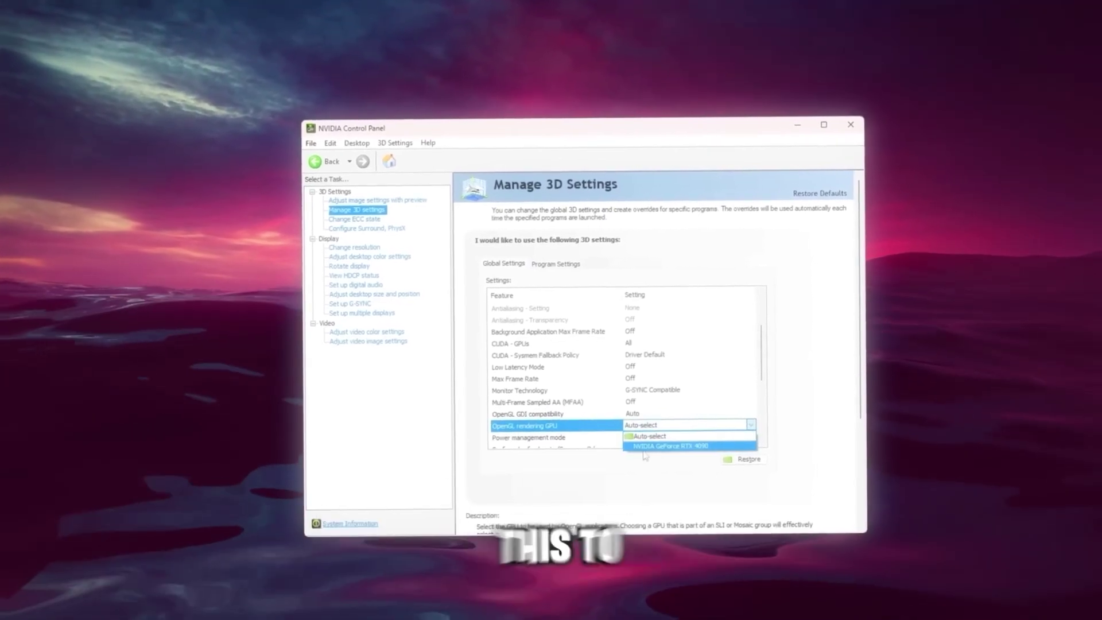
scroll(634, 426, "down", 2)
left_click(557, 378)
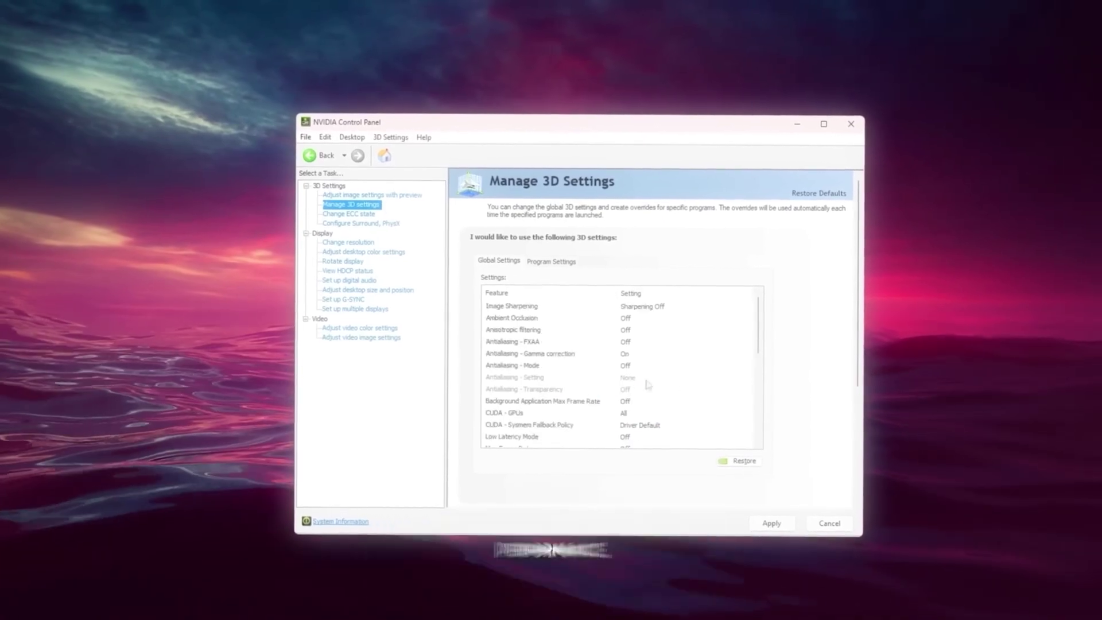
scroll(601, 385, "down", 1)
left_click(546, 409)
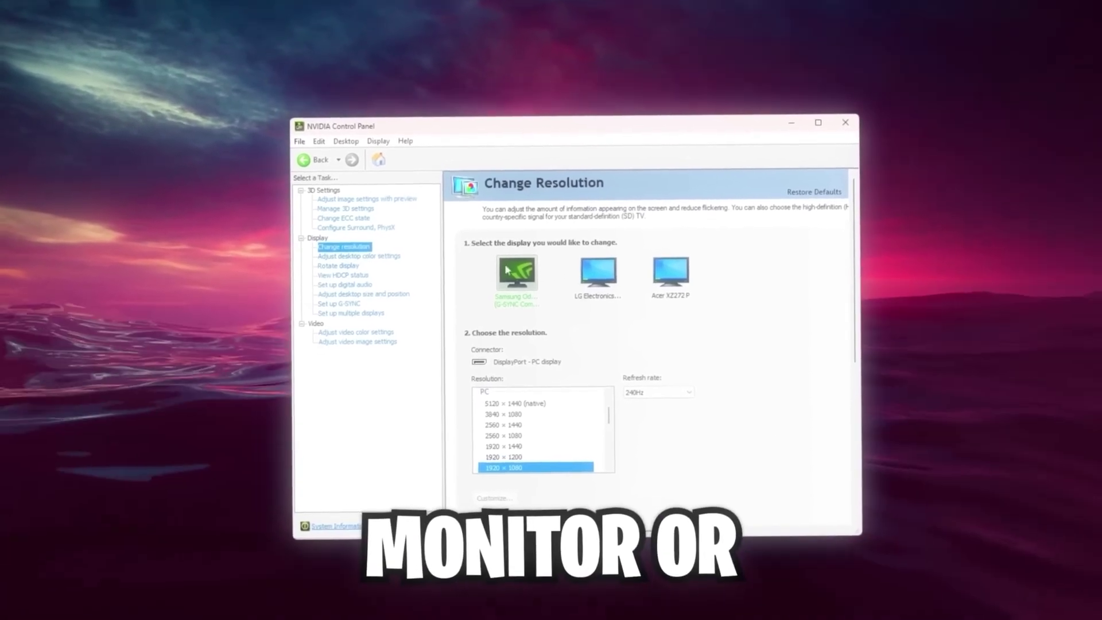
- Check the refresh rate options of the Samsung display under Change Resolution and select the LG Electronics display
left_click(663, 395)
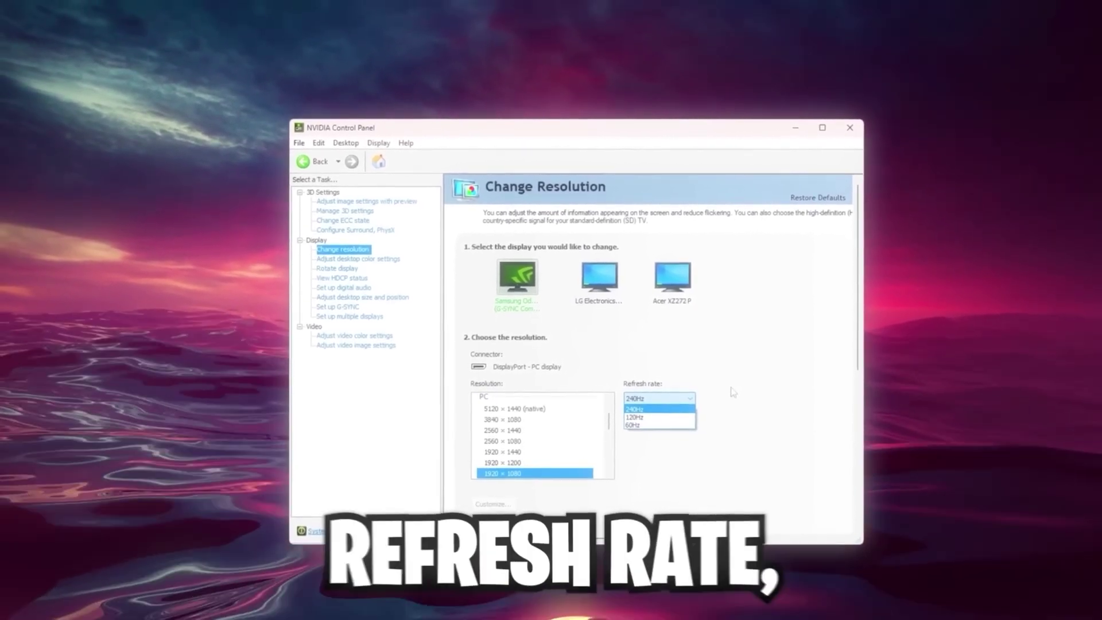
left_click(691, 395)
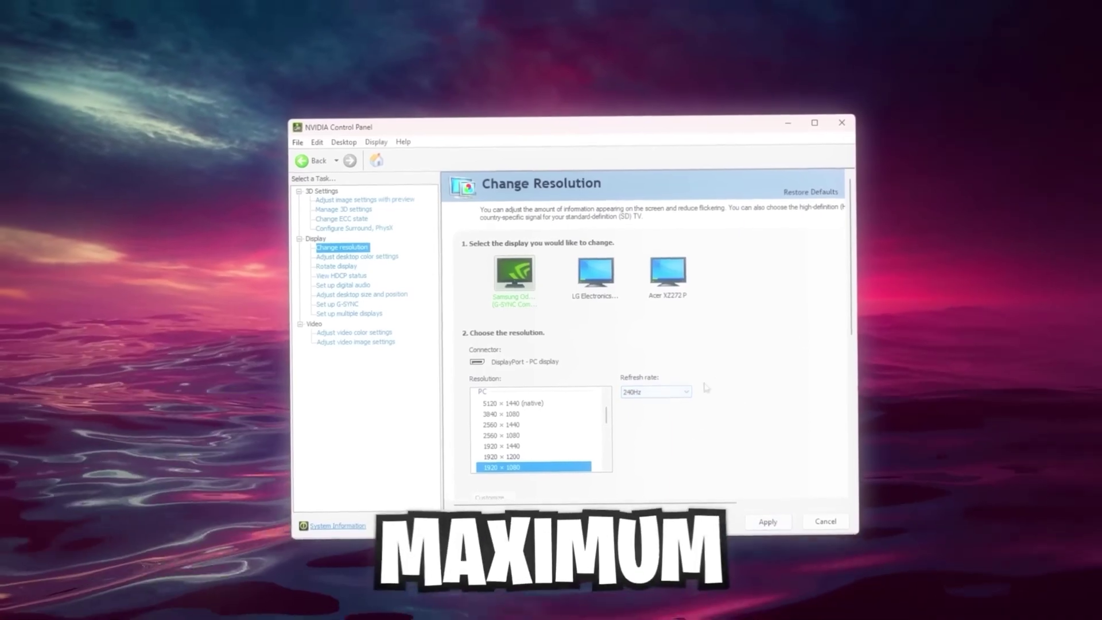
left_click(595, 274)
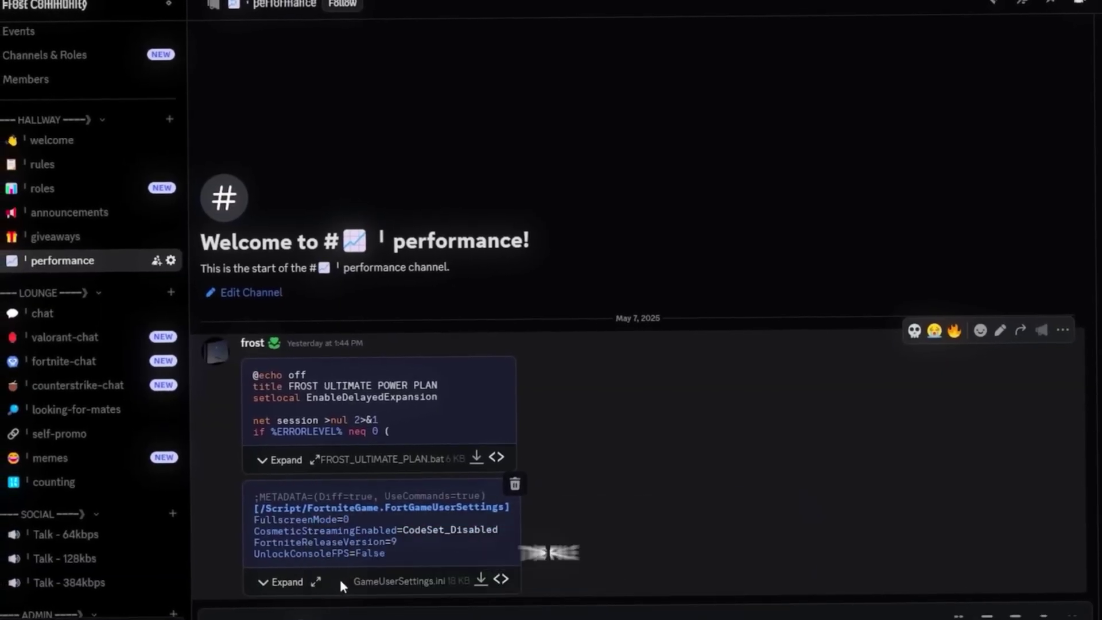
- Open %localappdata%/FortniteGame/Saved/Config/WindowsClient through the Run dialog and add GameUserSettings.ini from the desktop to that folder
left_click_drag(353, 581, 398, 581)
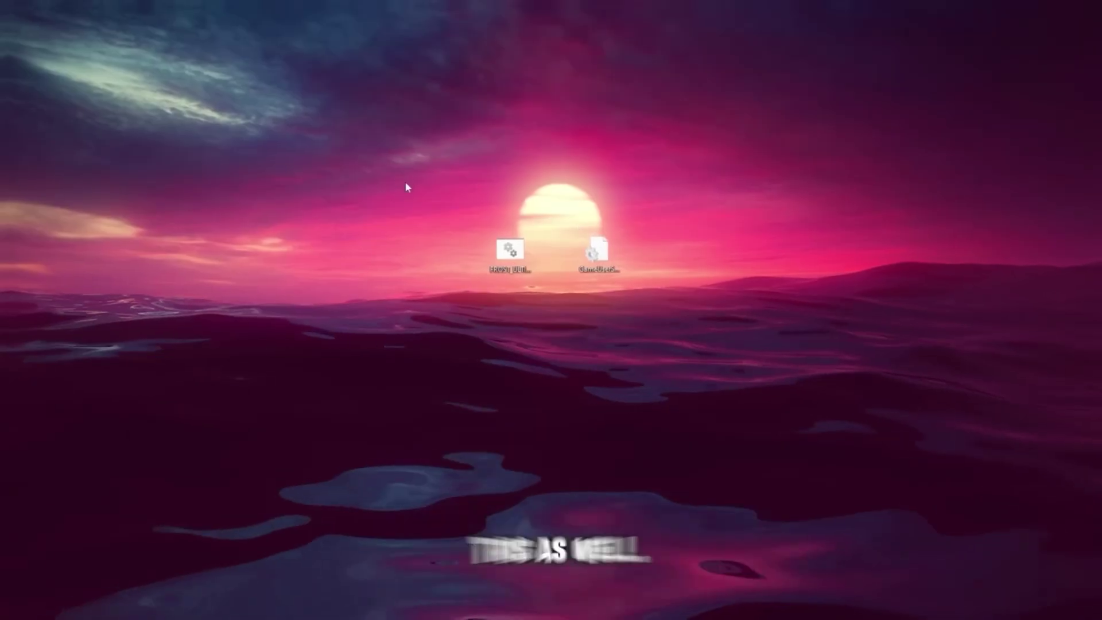
key("Right")
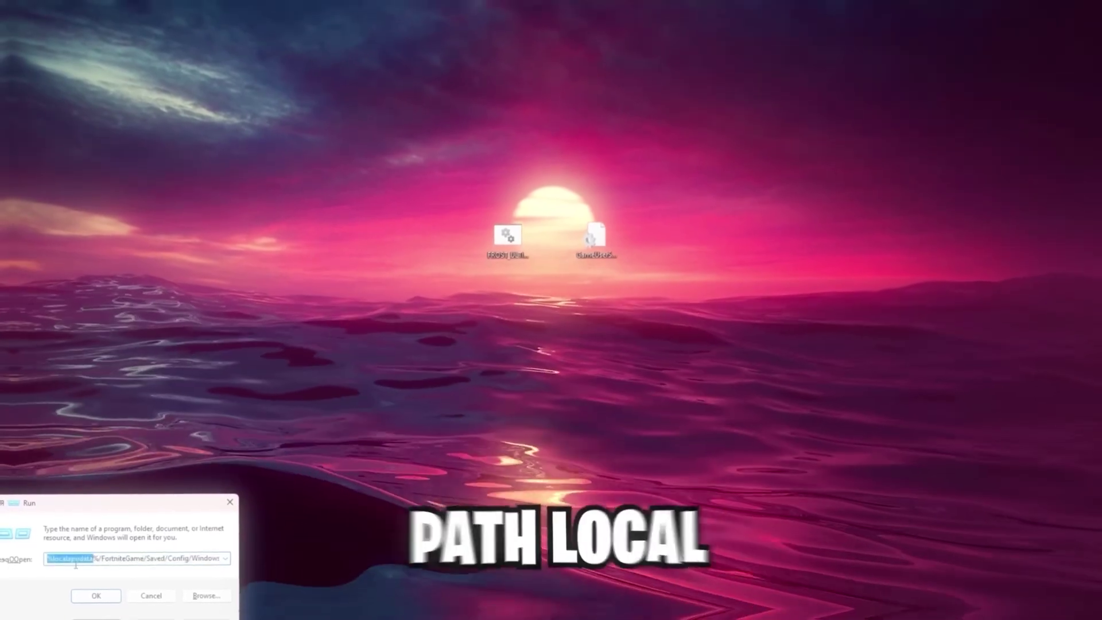
left_click(50, 570)
type("local")
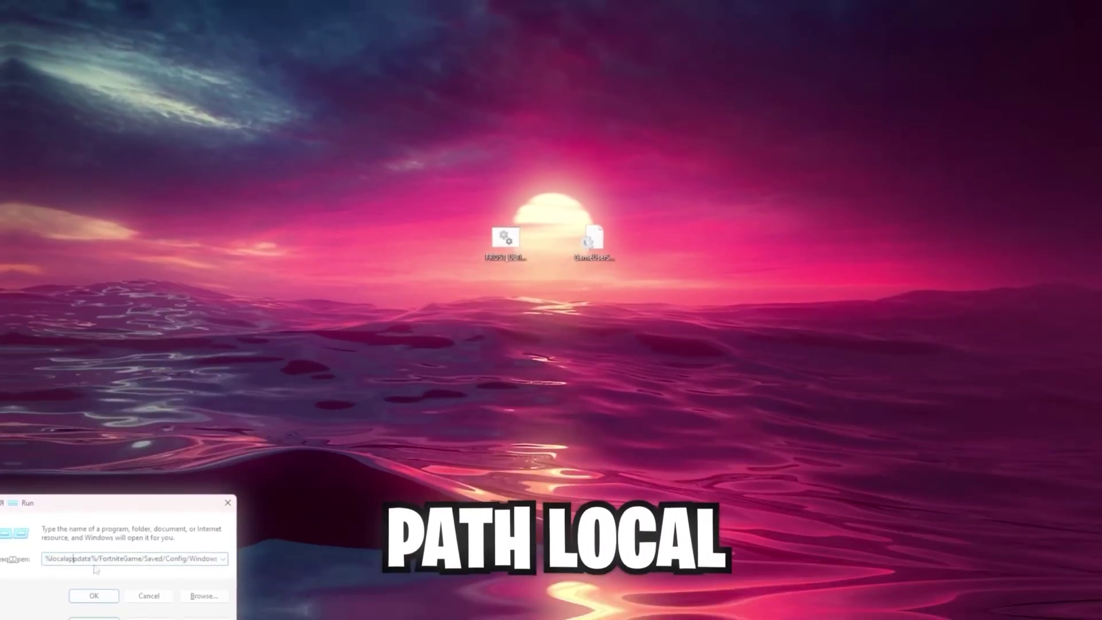
key("ctrl+a")
key("End")
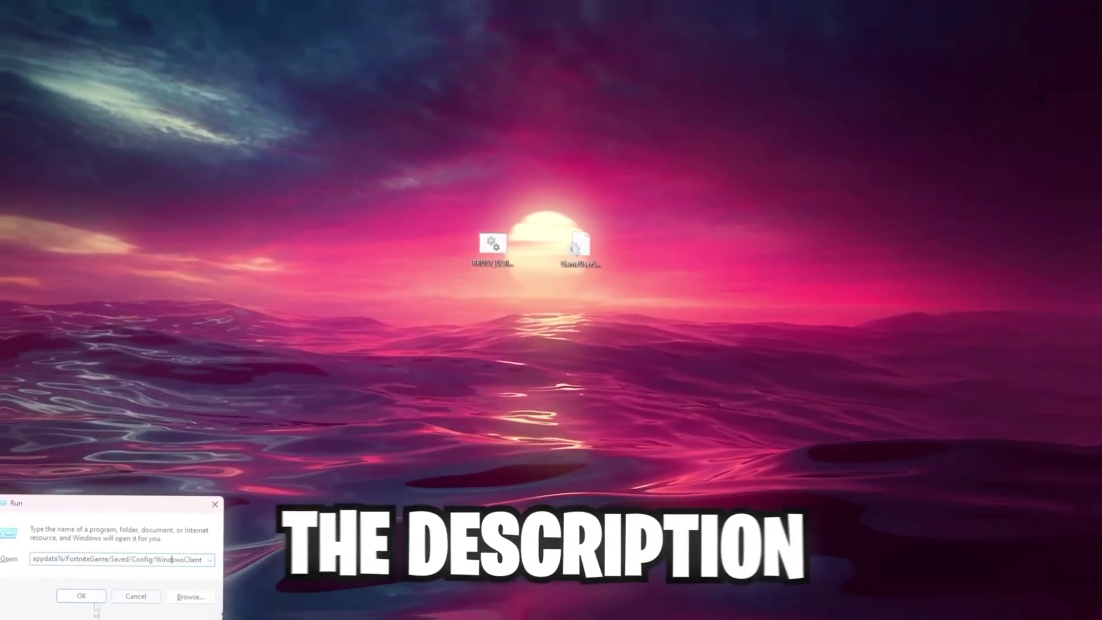
left_click(85, 597)
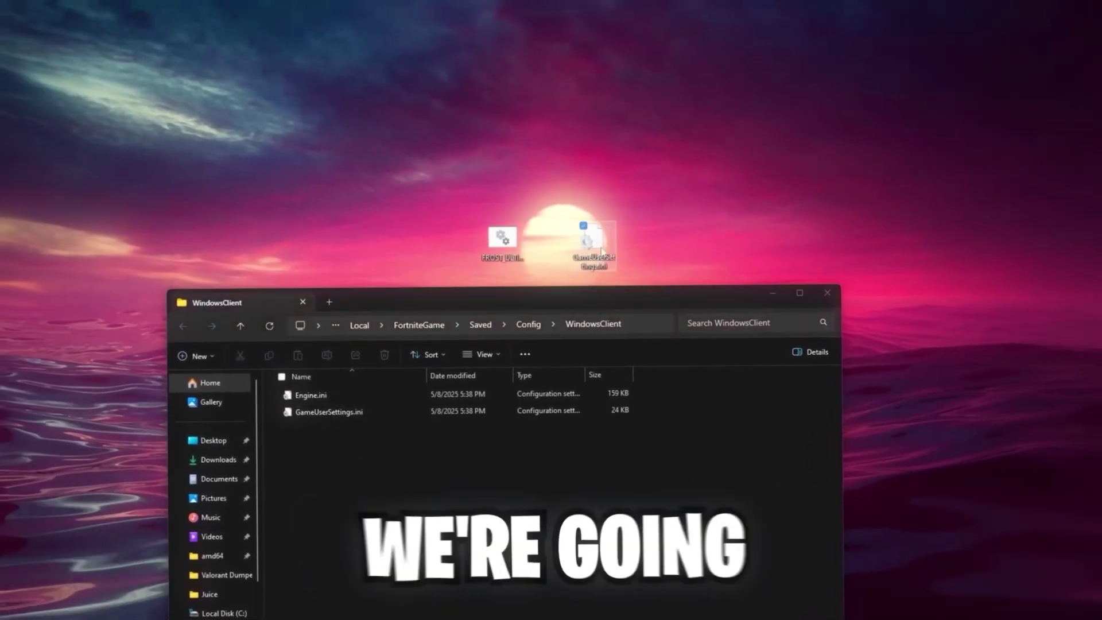
left_click_drag(384, 465, 382, 466)
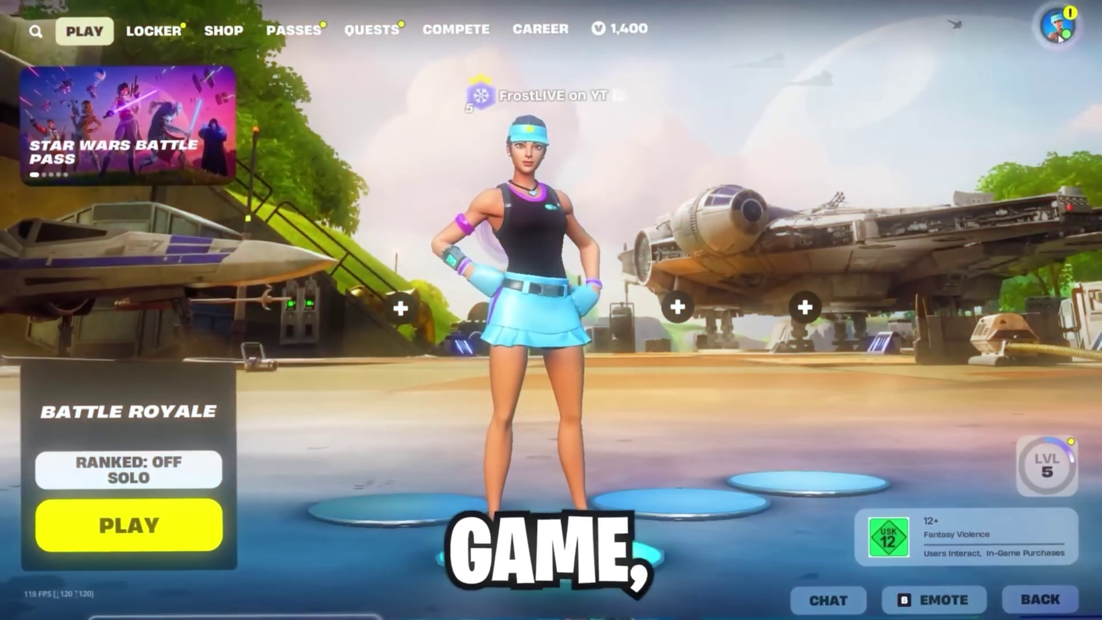
- Switch to Fortnite and open its game settings from the player profile
left_click(1059, 36)
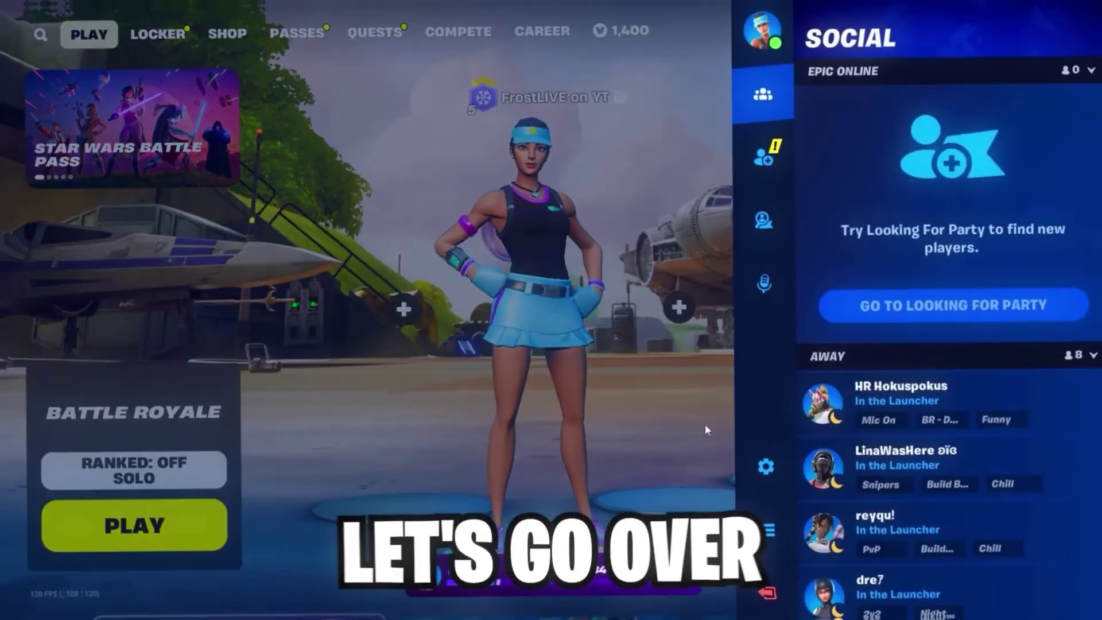
left_click(764, 463)
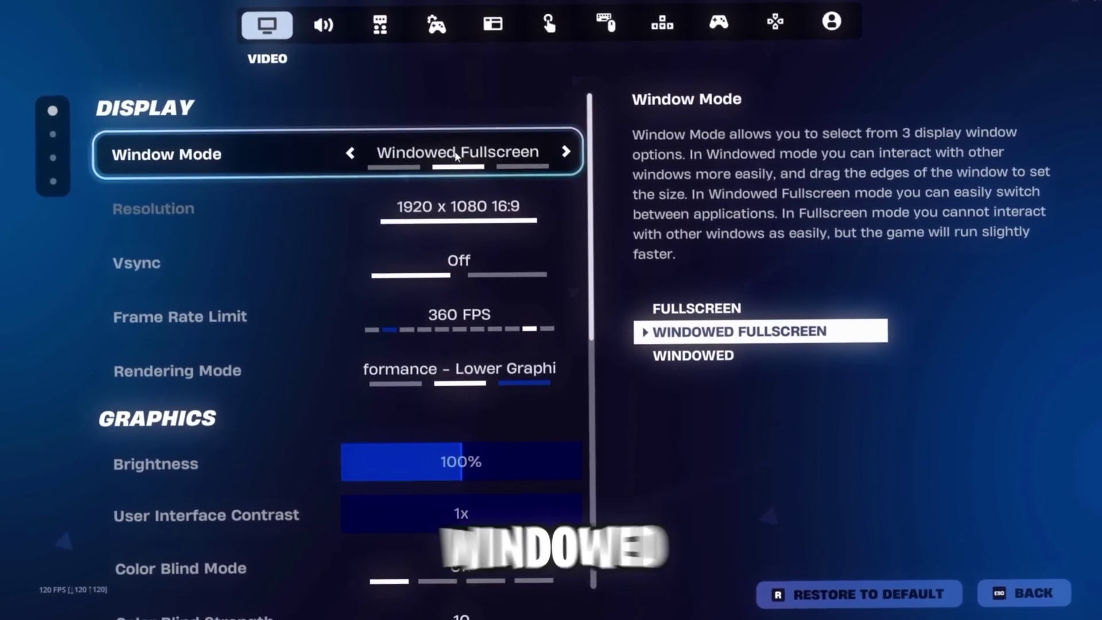
- Try the Windowed window mode and a 240 FPS frame rate limit, returning them to Windowed Fullscreen and 360 FPS
left_click(355, 150)
left_click(573, 150)
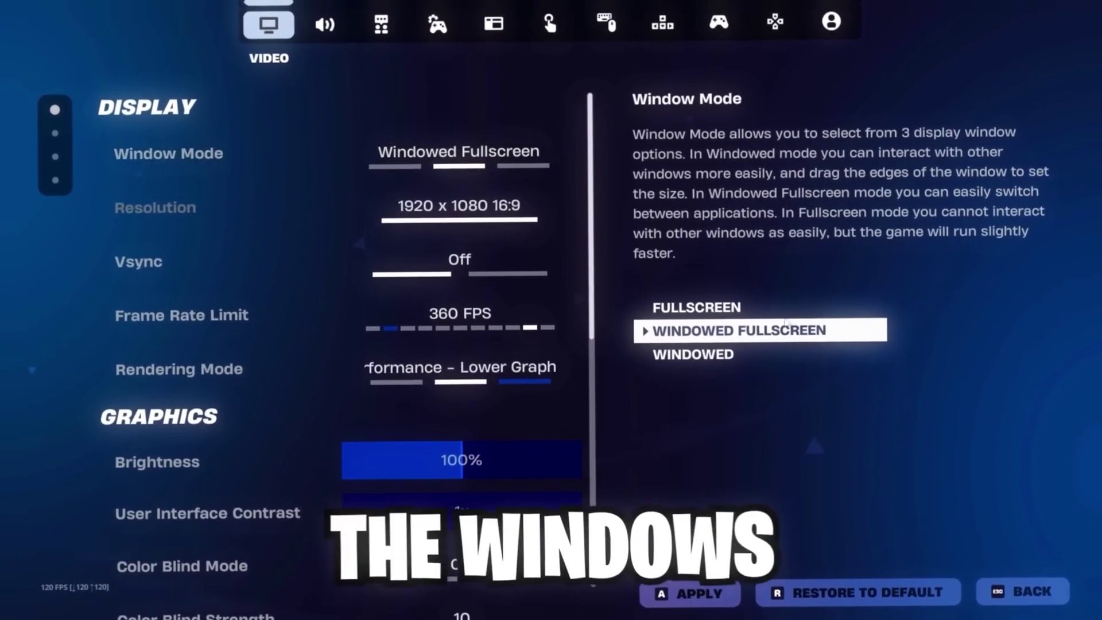
left_click(566, 151)
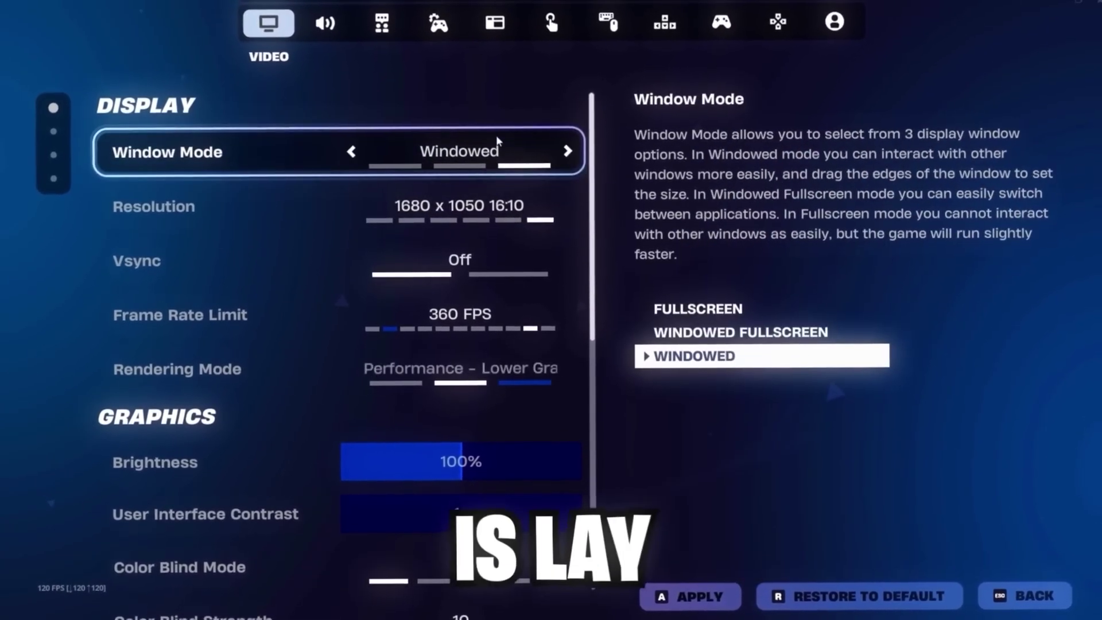
left_click(356, 145)
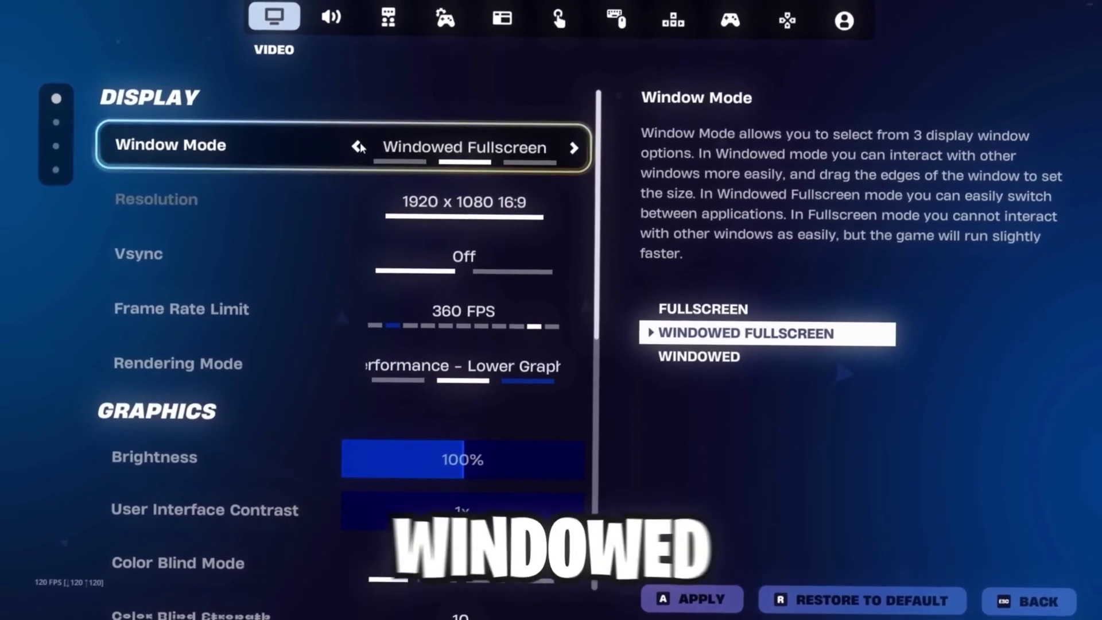
left_click(359, 145)
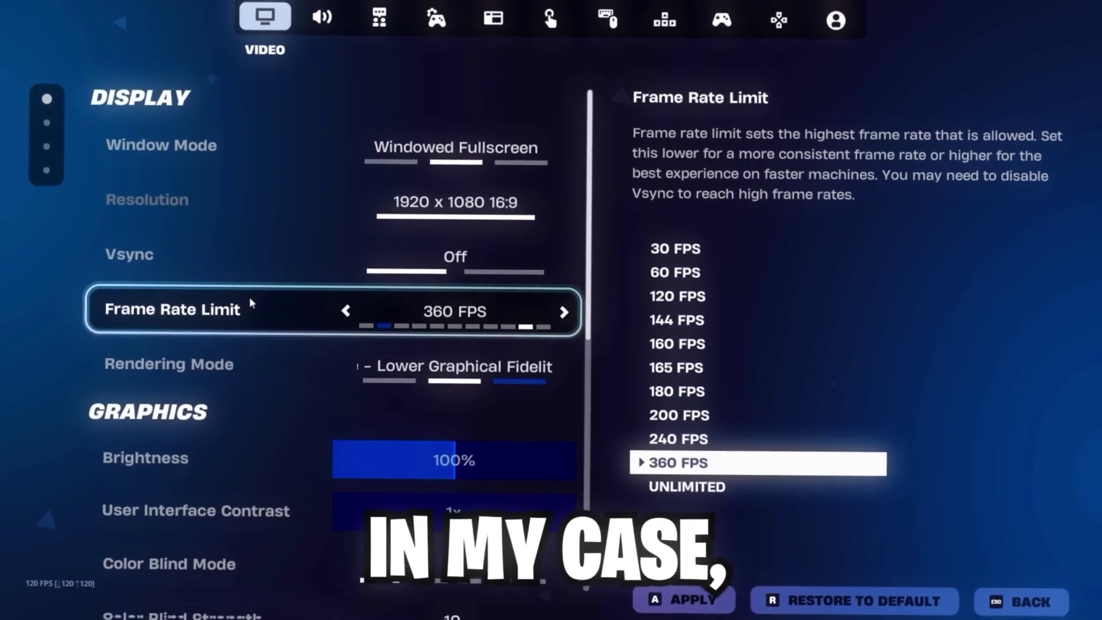
left_click(350, 309)
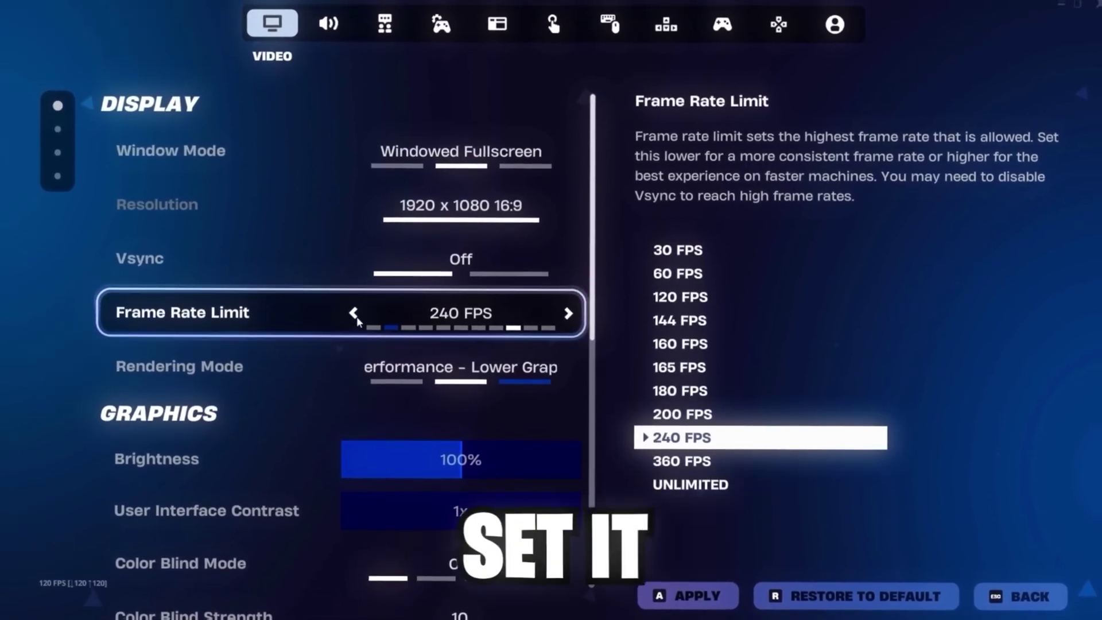
left_click(569, 317)
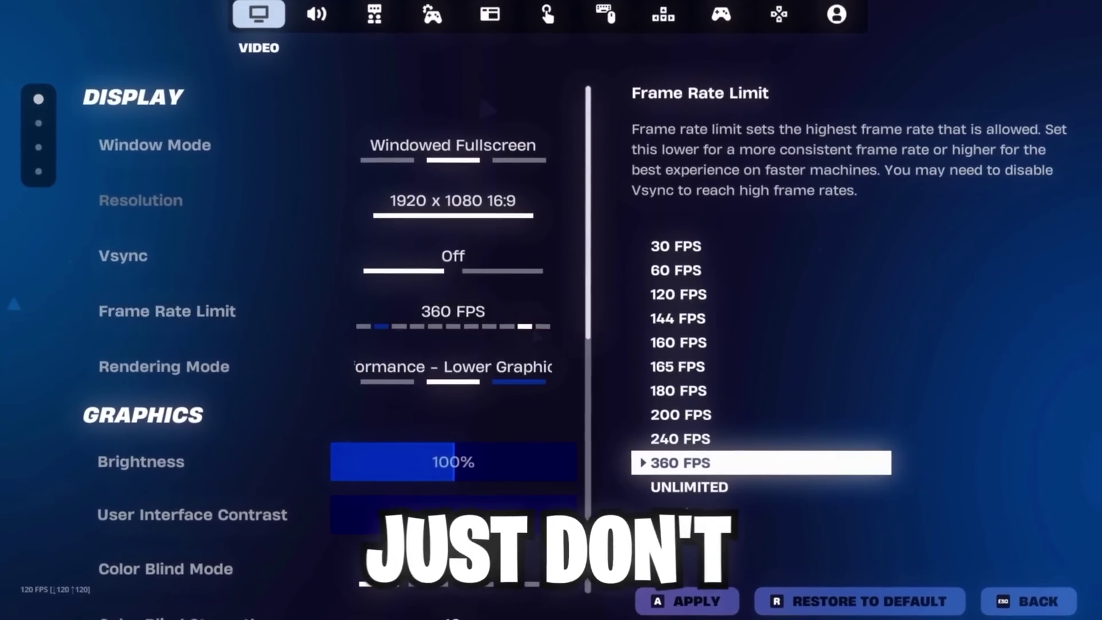
- Try a 3D Resolution of 70% in the performance-mode graphics quality settings and return it to 100%
mouse_move(288, 366)
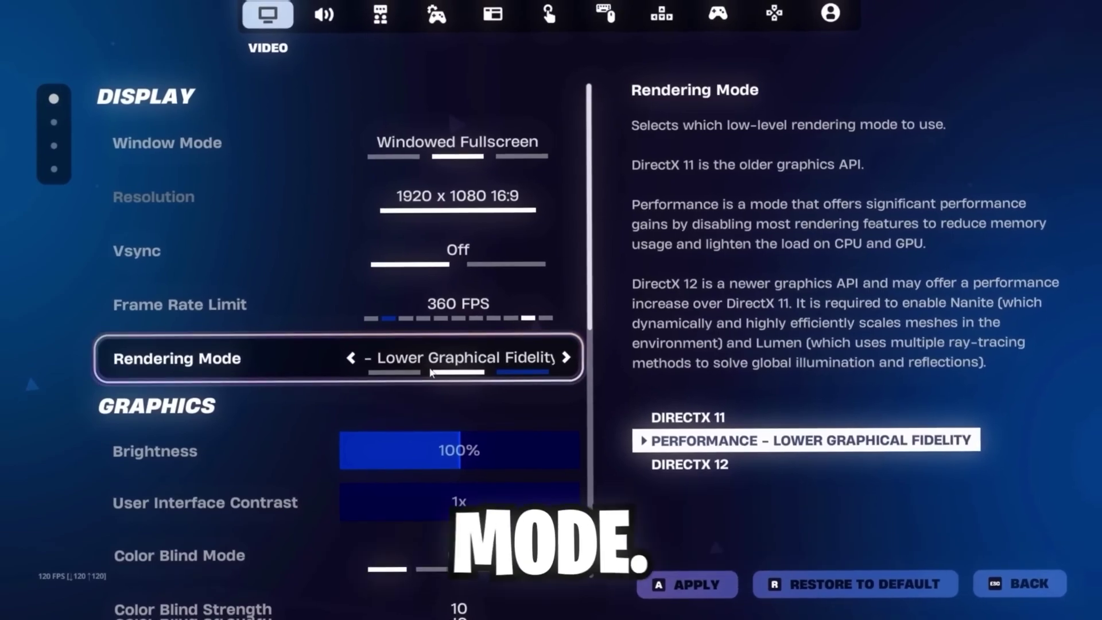
scroll(292, 358, "down", 5)
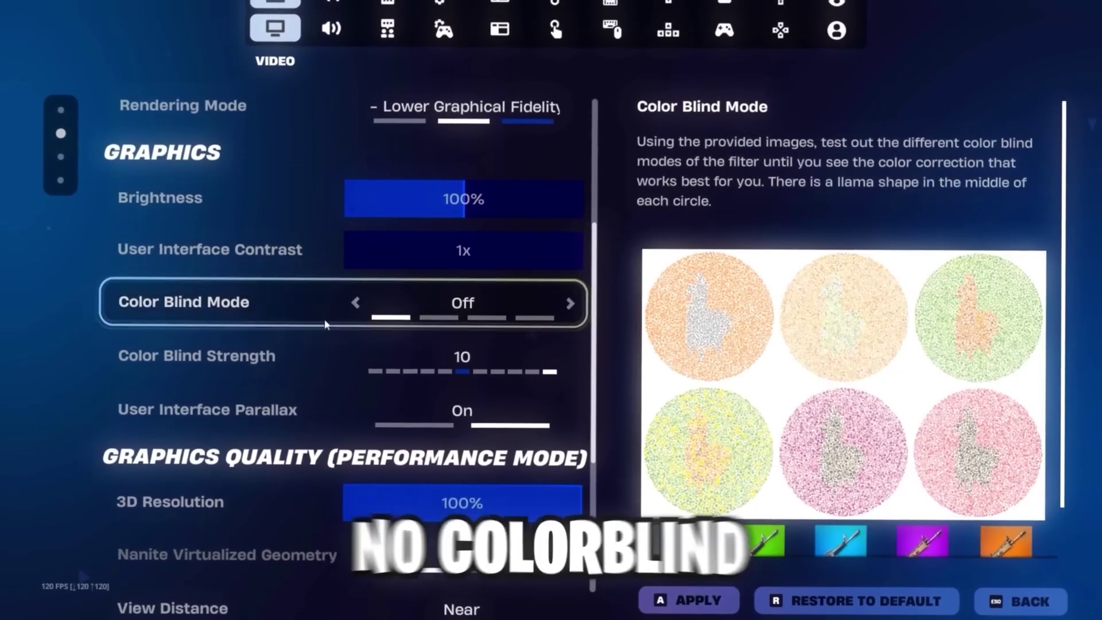
scroll(252, 241, "down", 5)
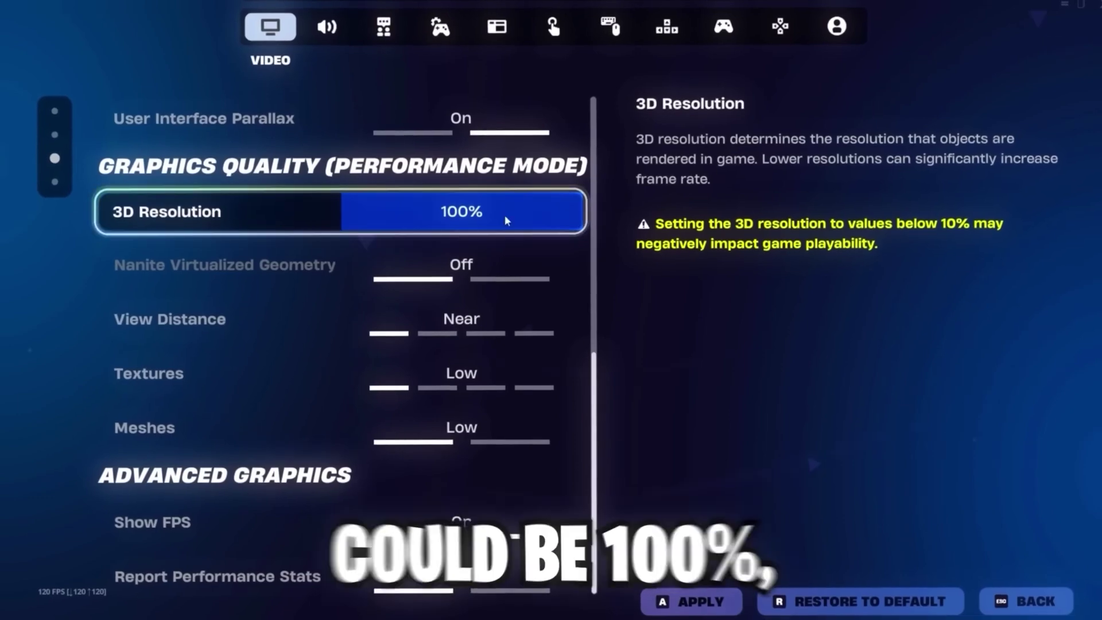
left_click_drag(526, 216, 506, 200)
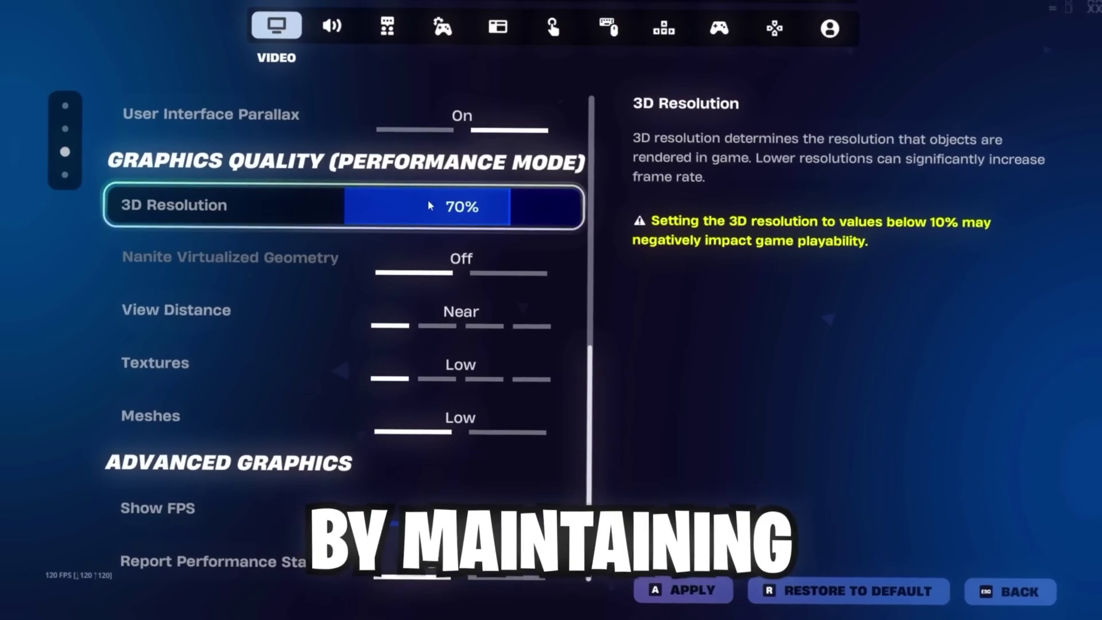
left_click_drag(511, 212, 577, 207)
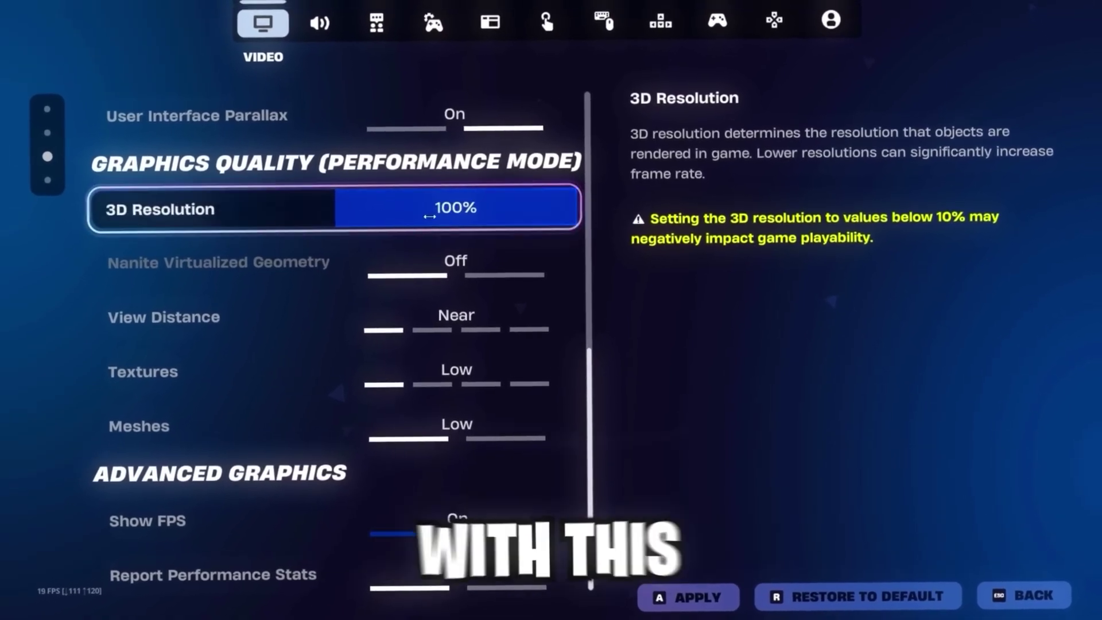